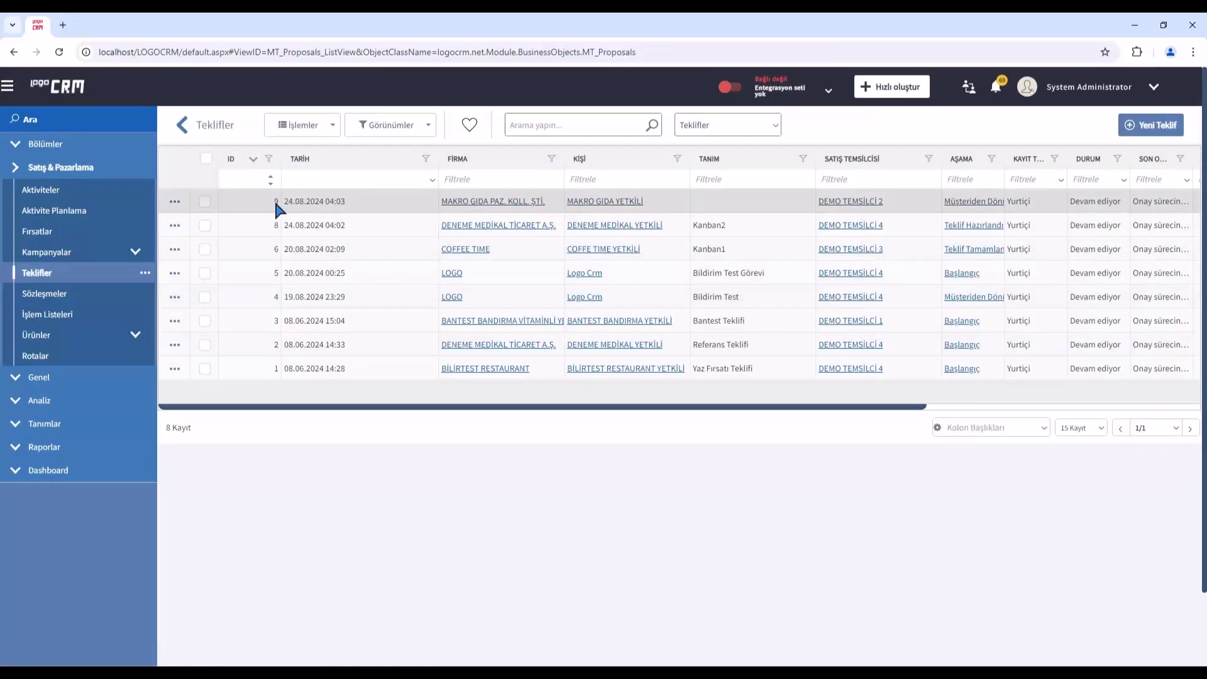
Open proposal 9 for MAKRO GIDA to check its Aşama field, and return to the proposals list
{"action": "left_click", "coordinate": [381, 201]}
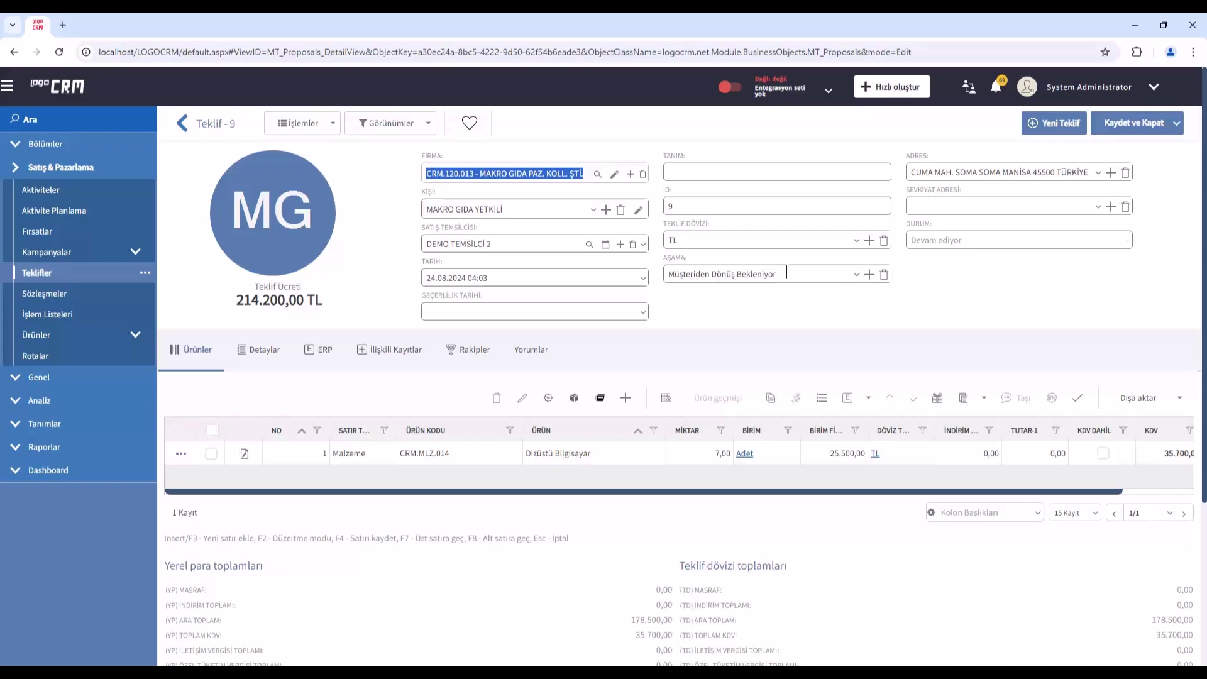
{"action": "left_click_drag", "start_coordinate": [690, 259], "coordinate": [662, 261]}
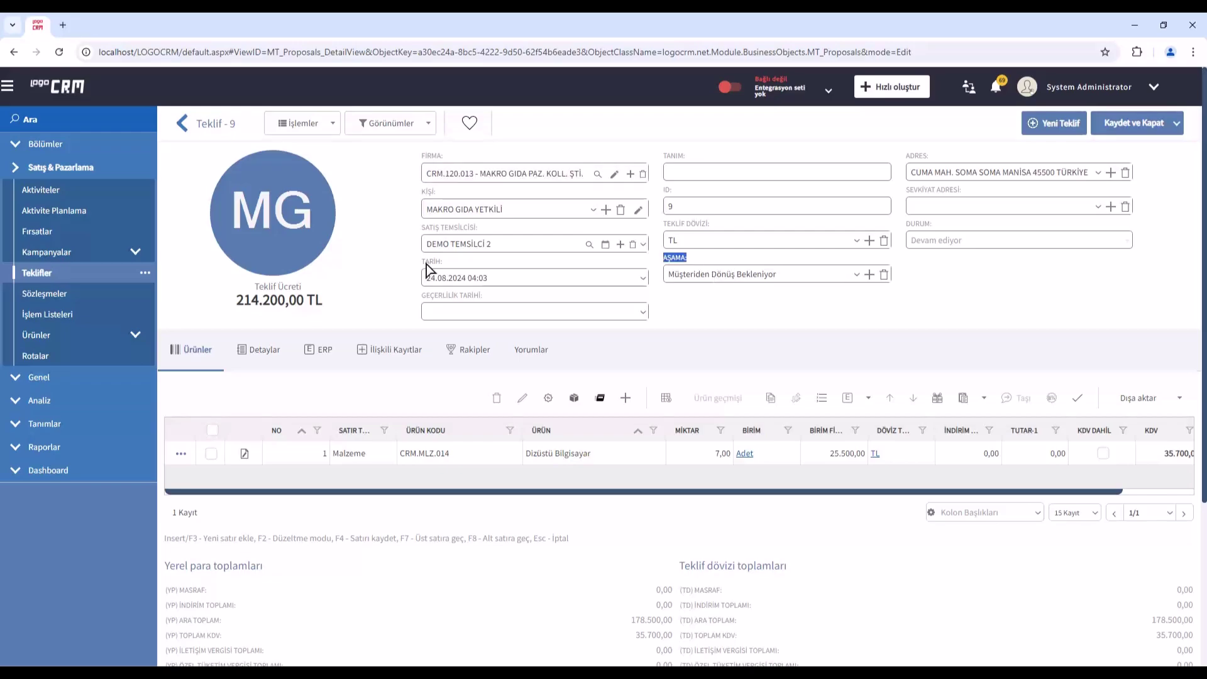
{"action": "left_click", "coordinate": [66, 274]}
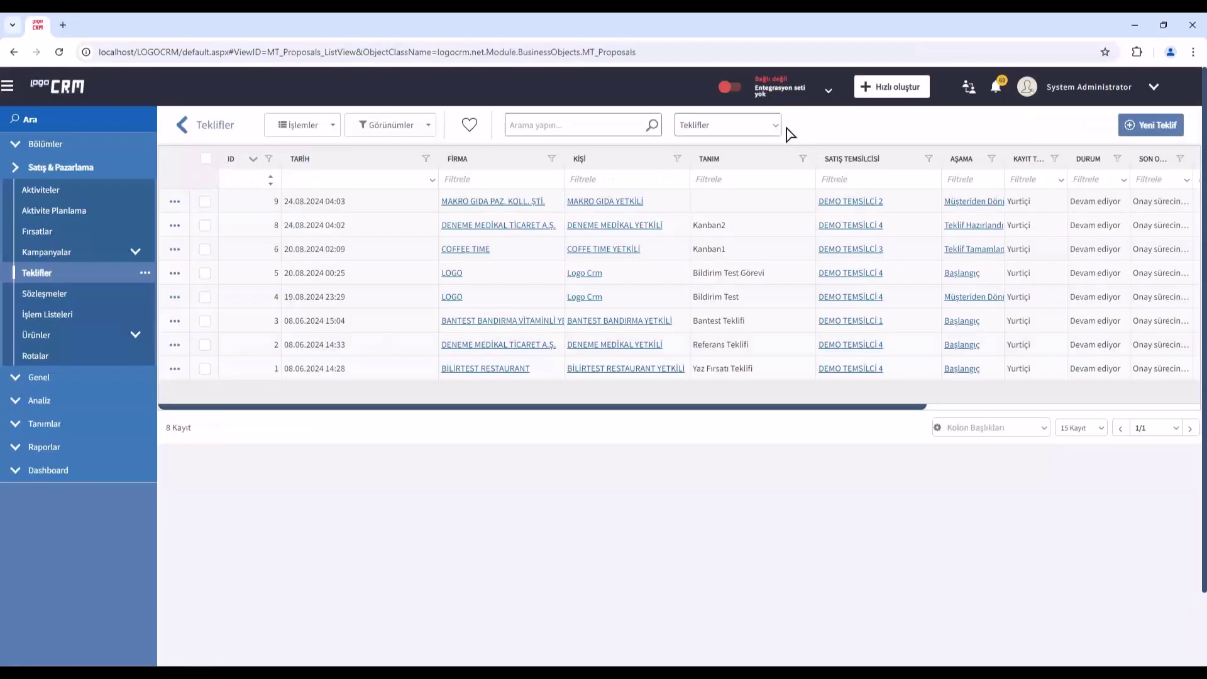
In the Kanban view, move proposal 9 to Teklif Tamamlandı and proposal 5 to Teklif Hazırlandı
{"action": "left_click", "coordinate": [777, 126]}
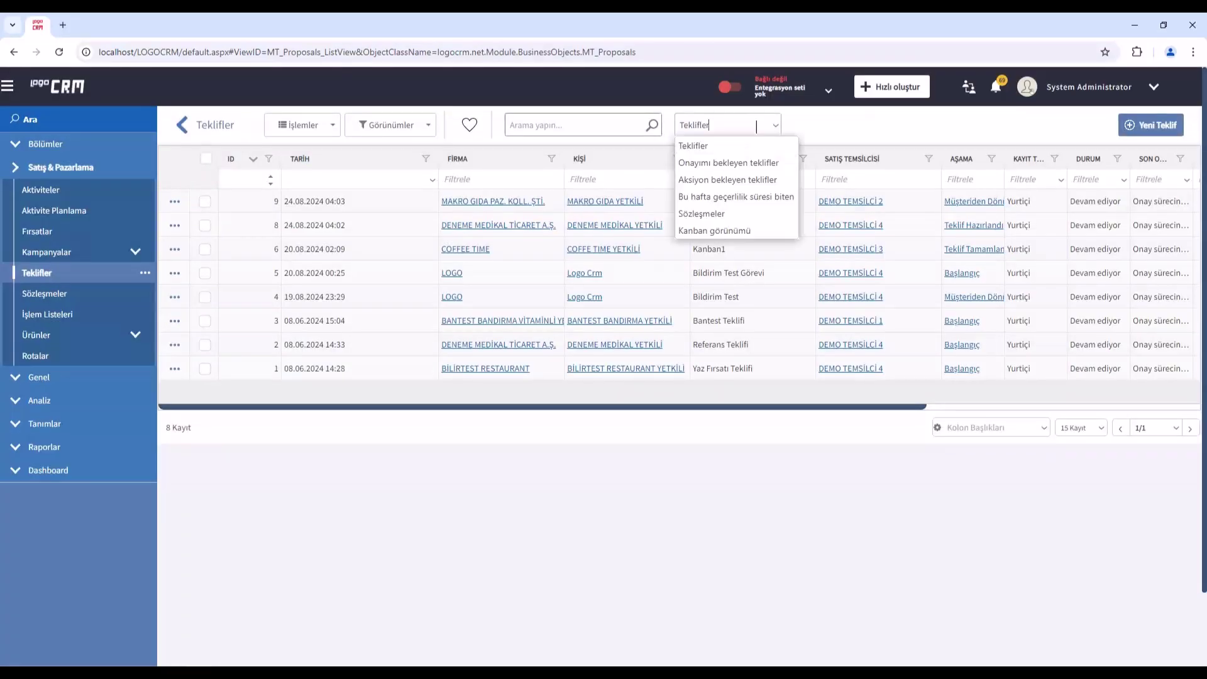
{"action": "left_click", "coordinate": [715, 230]}
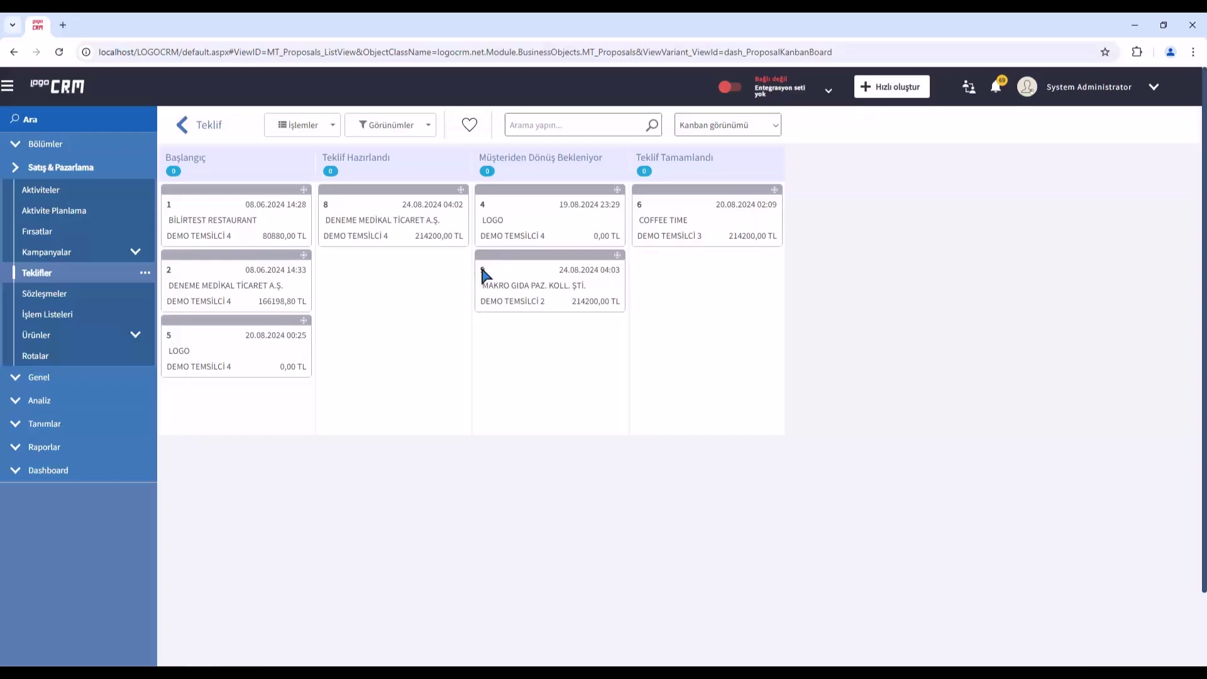
{"action": "left_click_drag", "start_coordinate": [517, 258], "coordinate": [695, 286]}
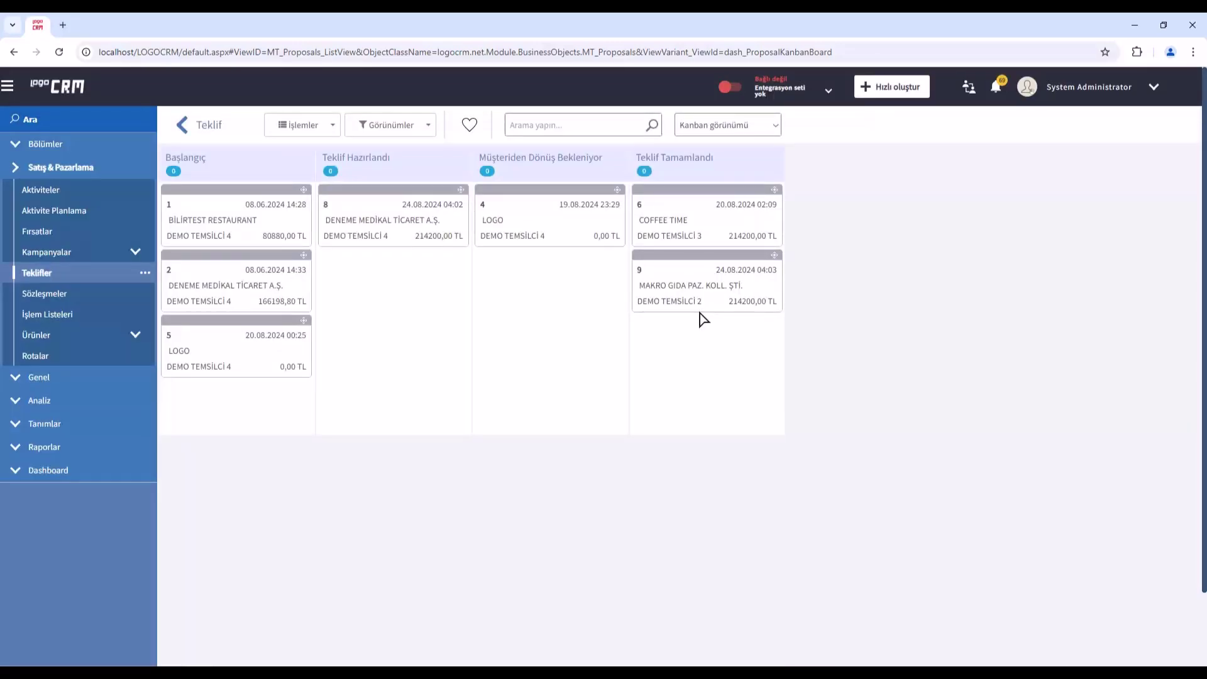
{"action": "left_click_drag", "start_coordinate": [221, 320], "coordinate": [364, 291]}
Switch back to the Teklifler list view and open proposal 9 to check its stage and the available stage options
{"action": "left_click", "coordinate": [752, 129]}
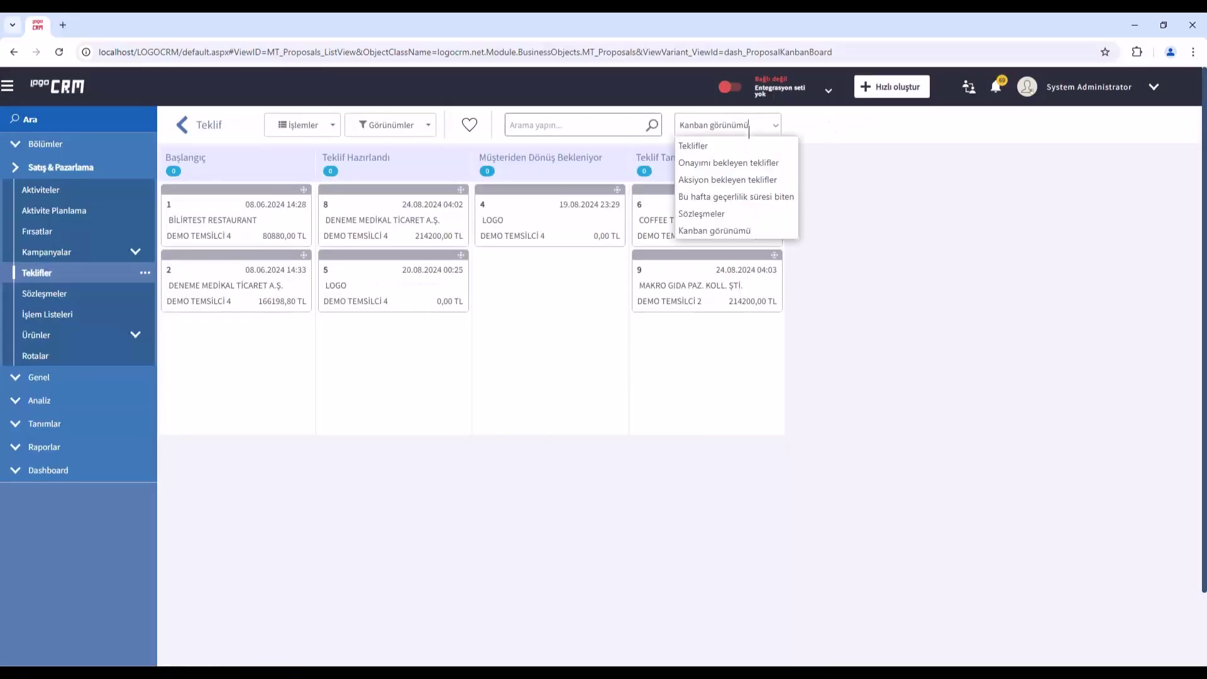
{"action": "left_click", "coordinate": [721, 148]}
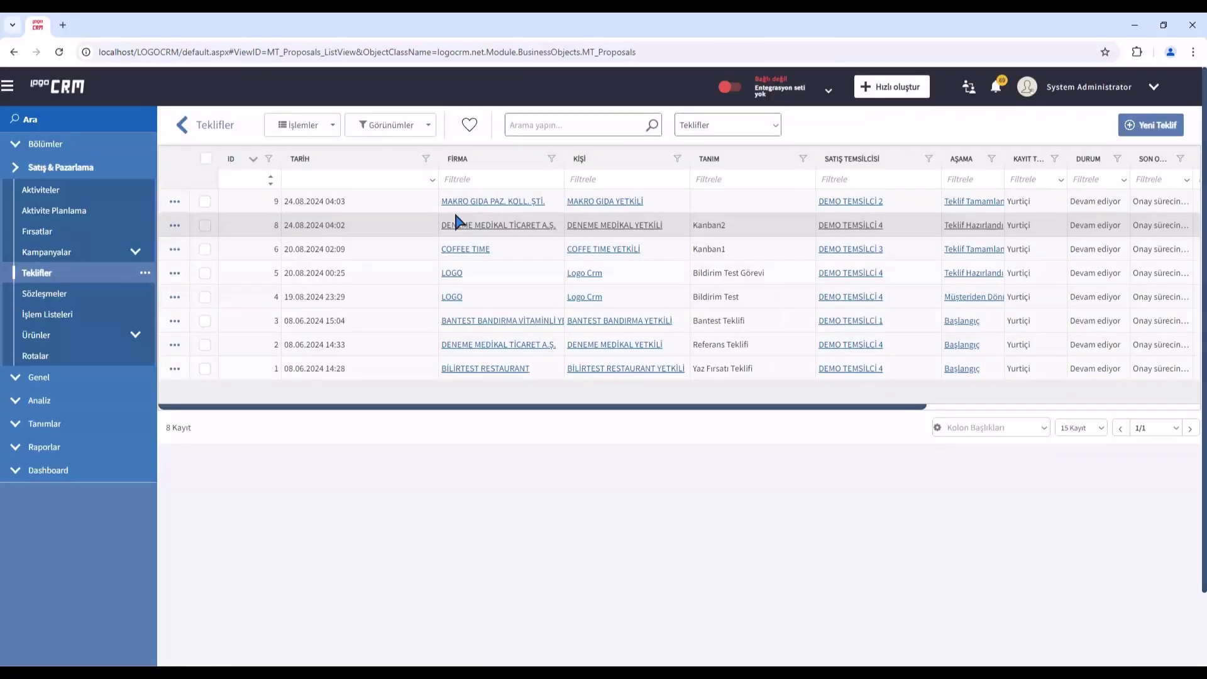
{"action": "left_click", "coordinate": [390, 206]}
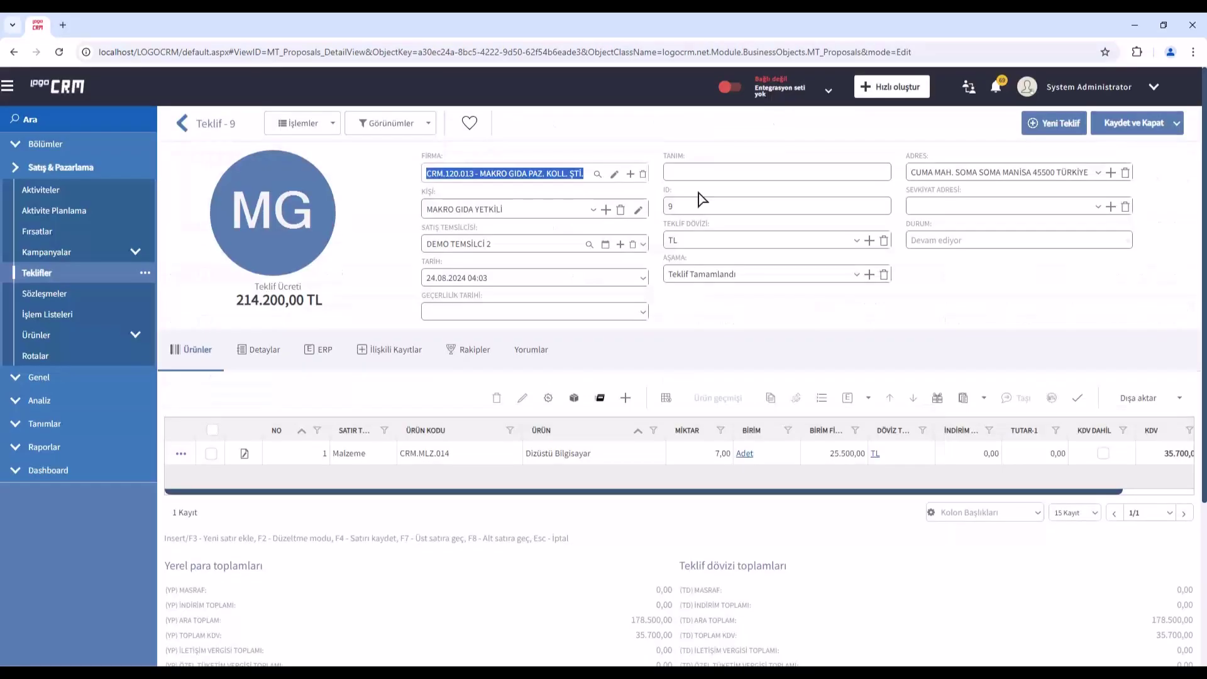
{"action": "left_click", "coordinate": [665, 274]}
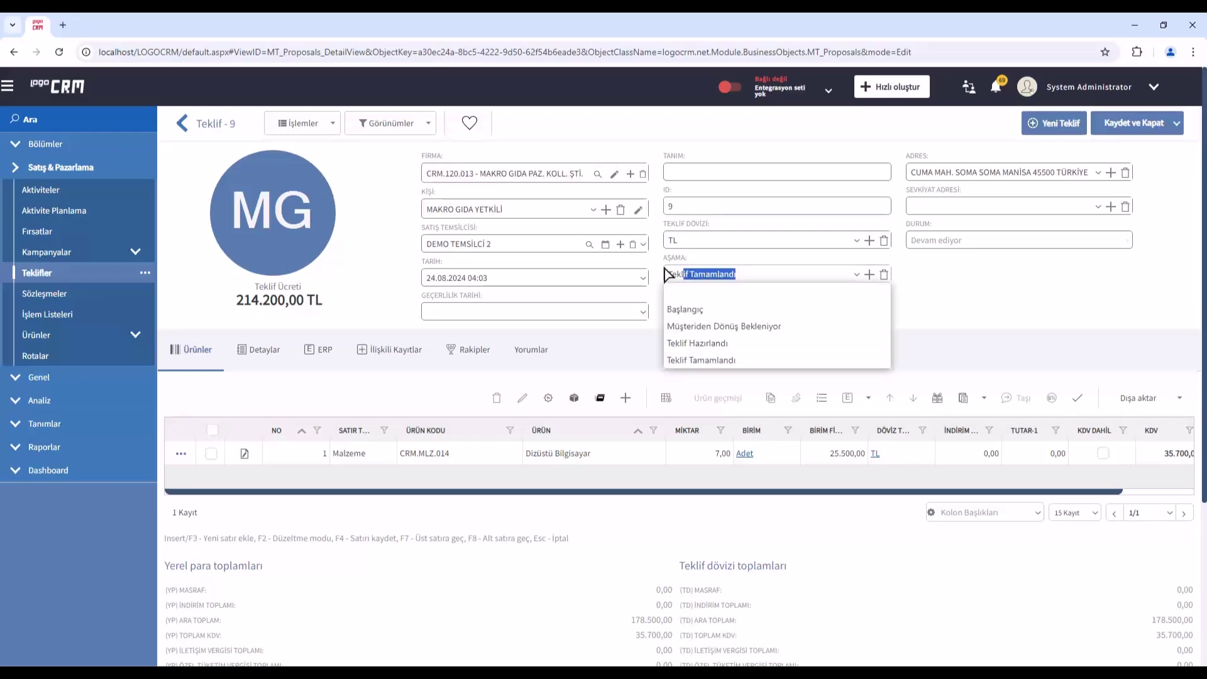
{"action": "left_click", "coordinate": [813, 277]}
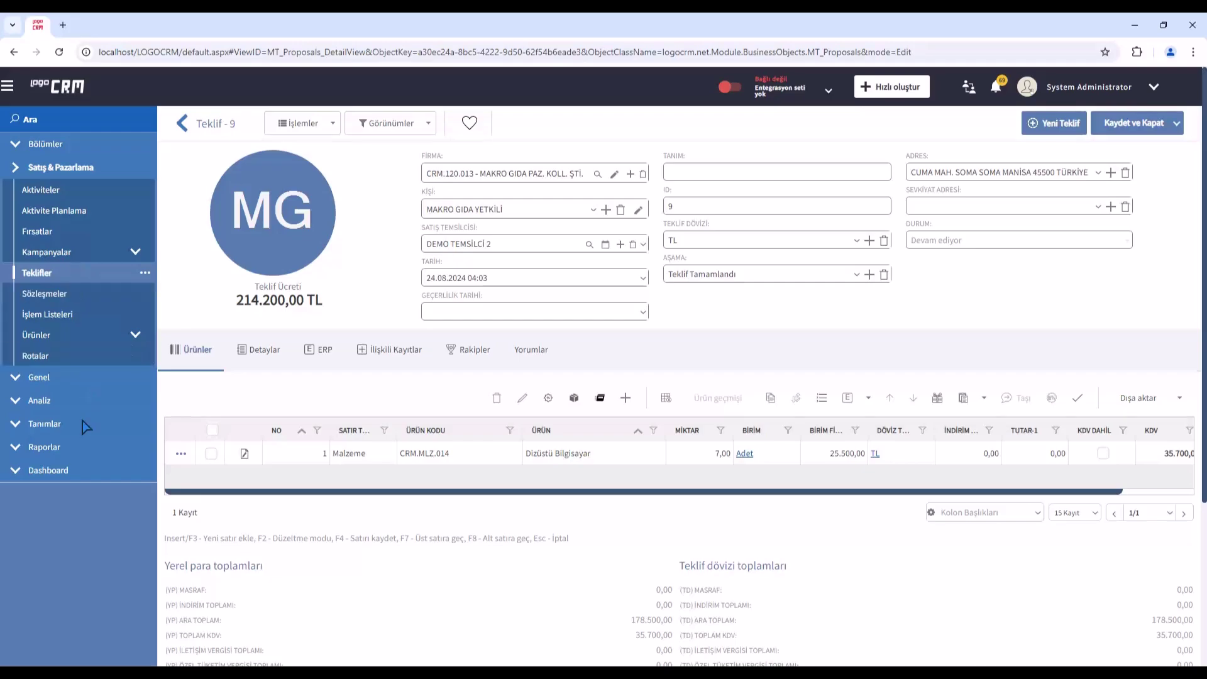
Open the Aşamaya Göre record in Kanban Genel Ayarları, among the other definitions
{"action": "left_click", "coordinate": [45, 424]}
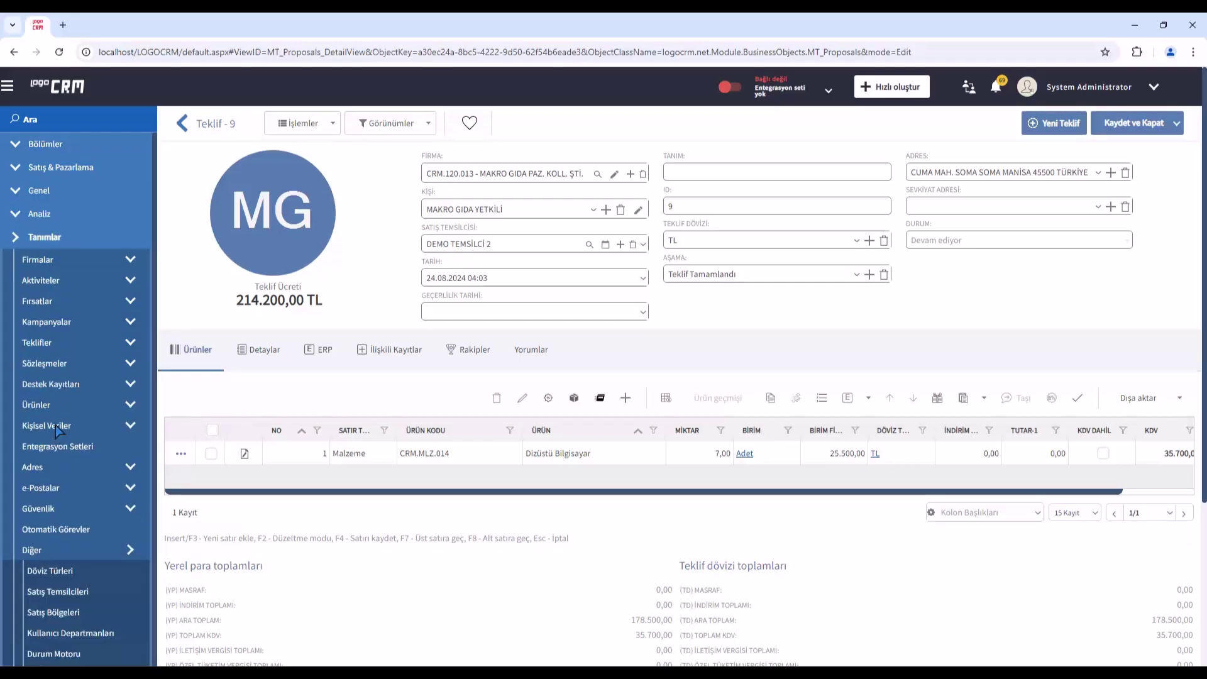
{"action": "scroll", "coordinate": [88, 372], "scroll_direction": "down", "scroll_amount": 3}
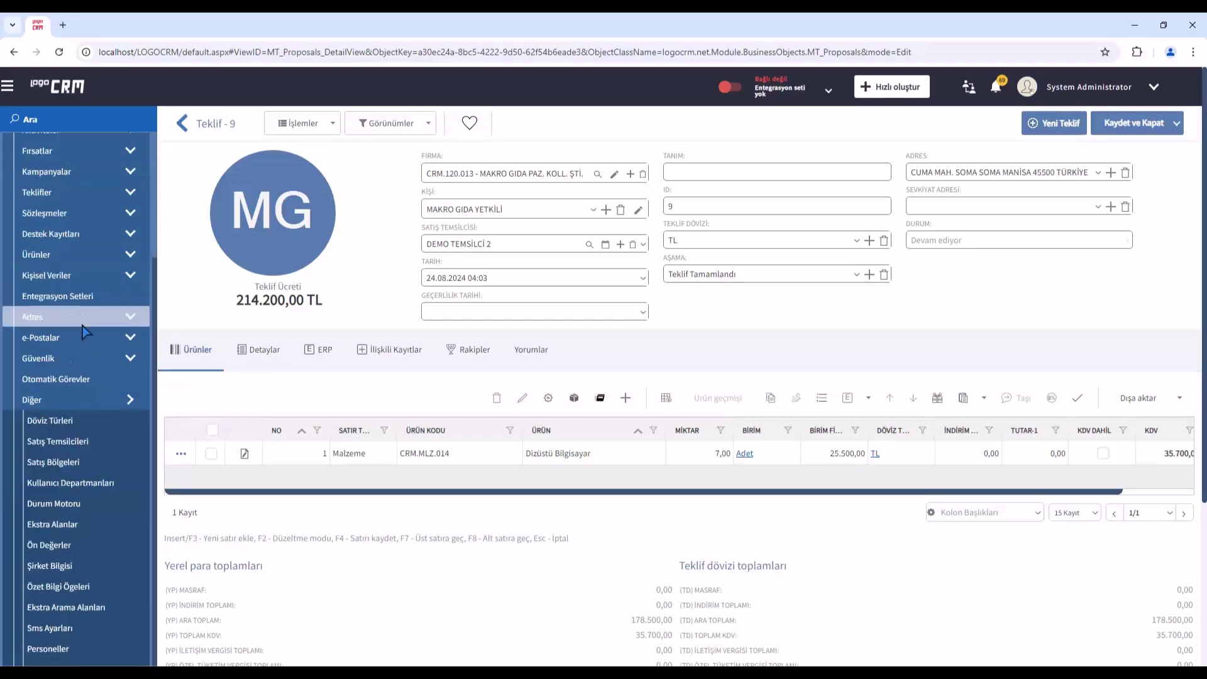
{"action": "scroll", "coordinate": [82, 326], "scroll_direction": "down", "scroll_amount": 3}
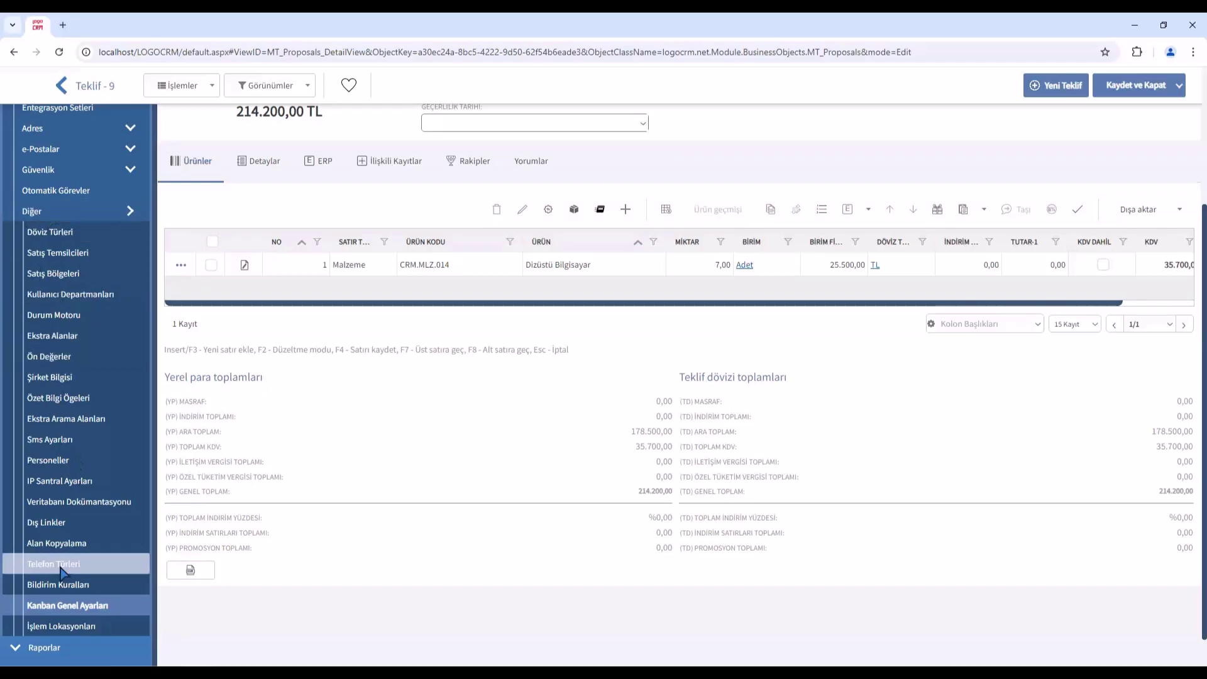
{"action": "left_click", "coordinate": [71, 606]}
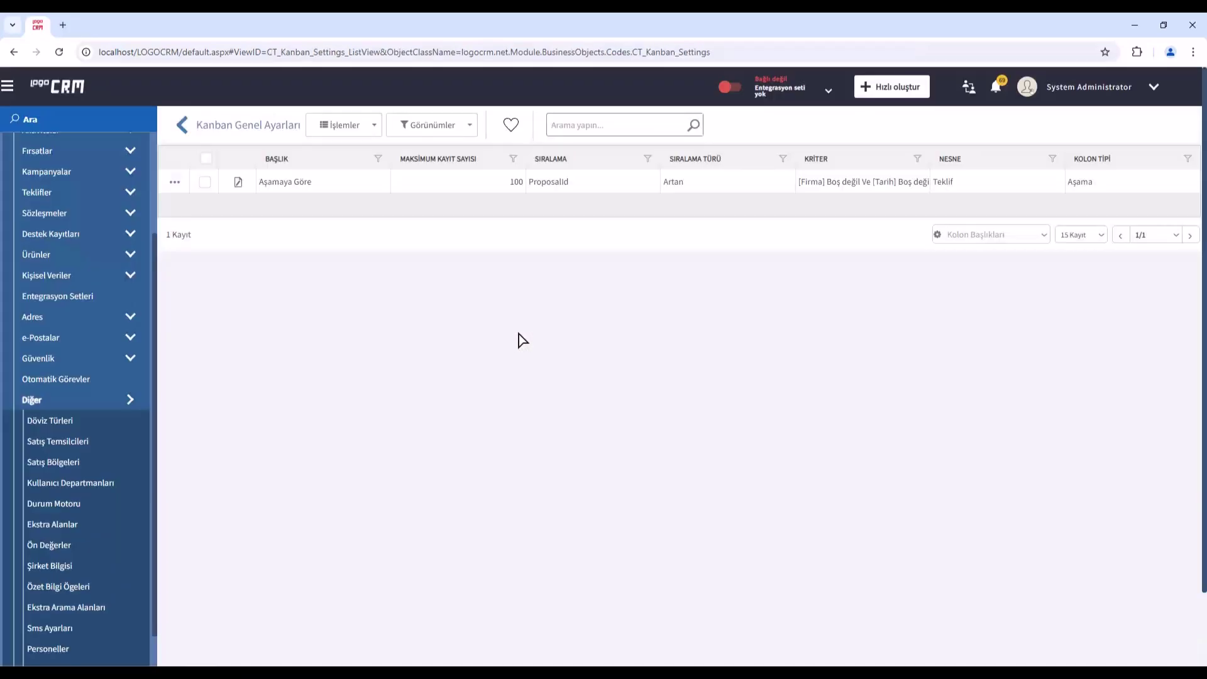
{"action": "left_click", "coordinate": [310, 186]}
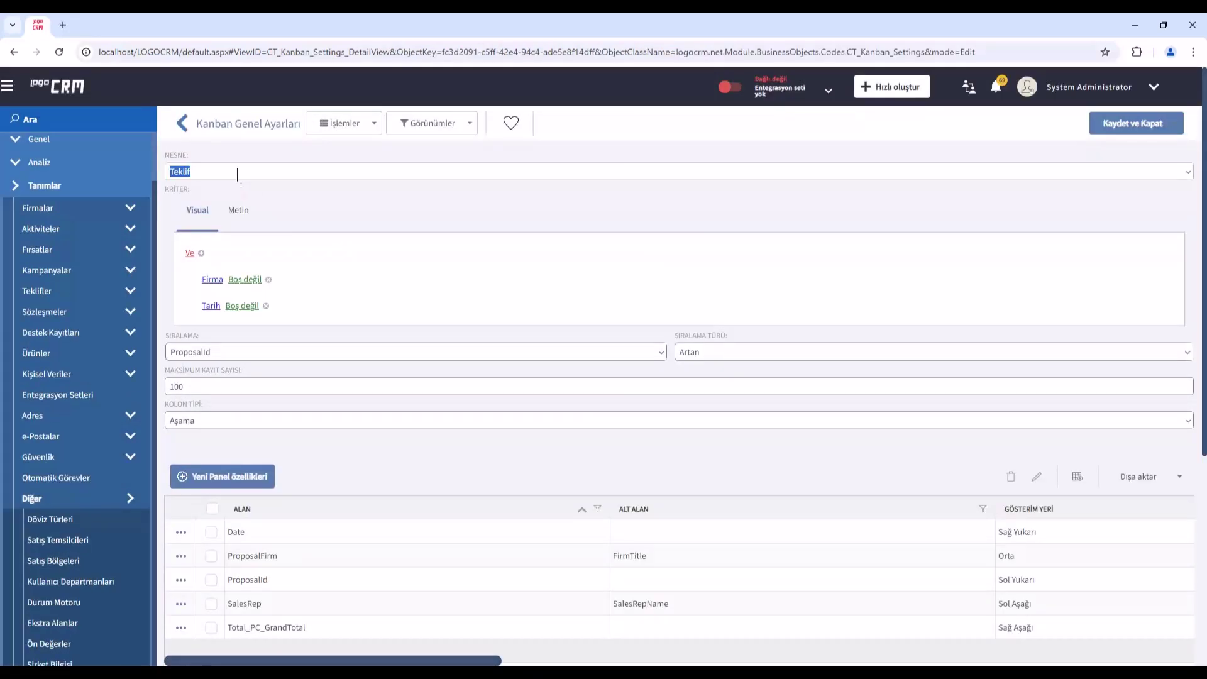
Check the Kanban setting's object and the options available for its column type
{"action": "left_click", "coordinate": [188, 187]}
{"action": "left_click", "coordinate": [203, 422]}
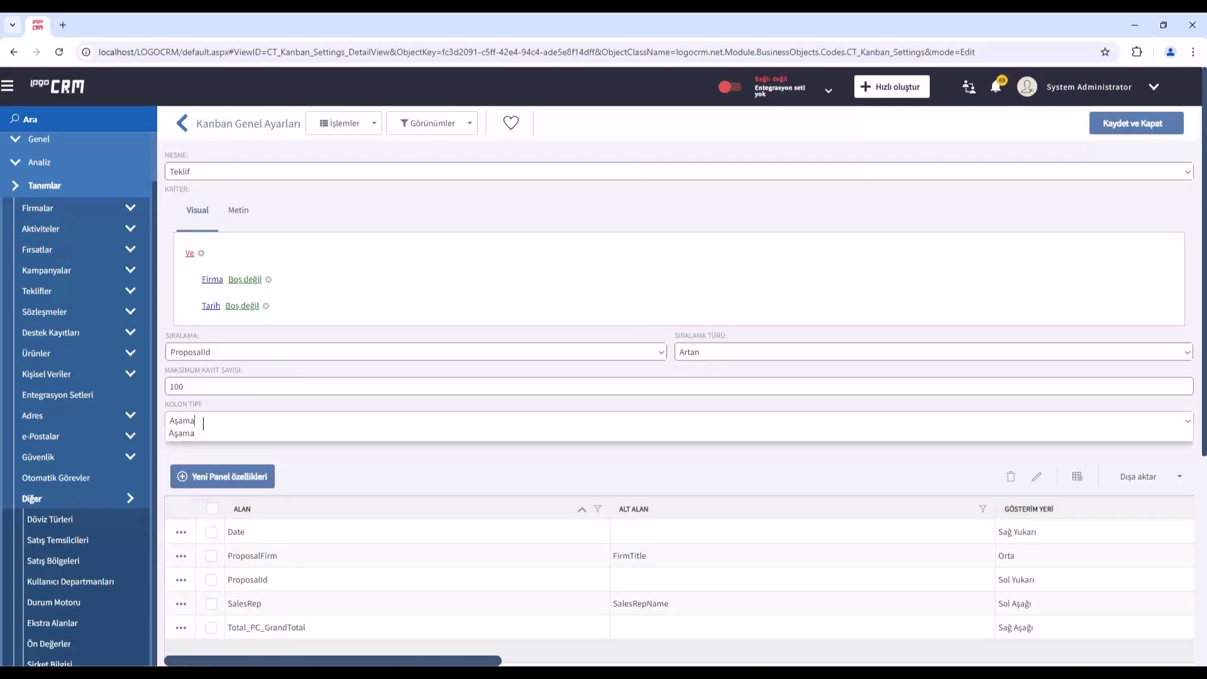
{"action": "left_click", "coordinate": [340, 339]}
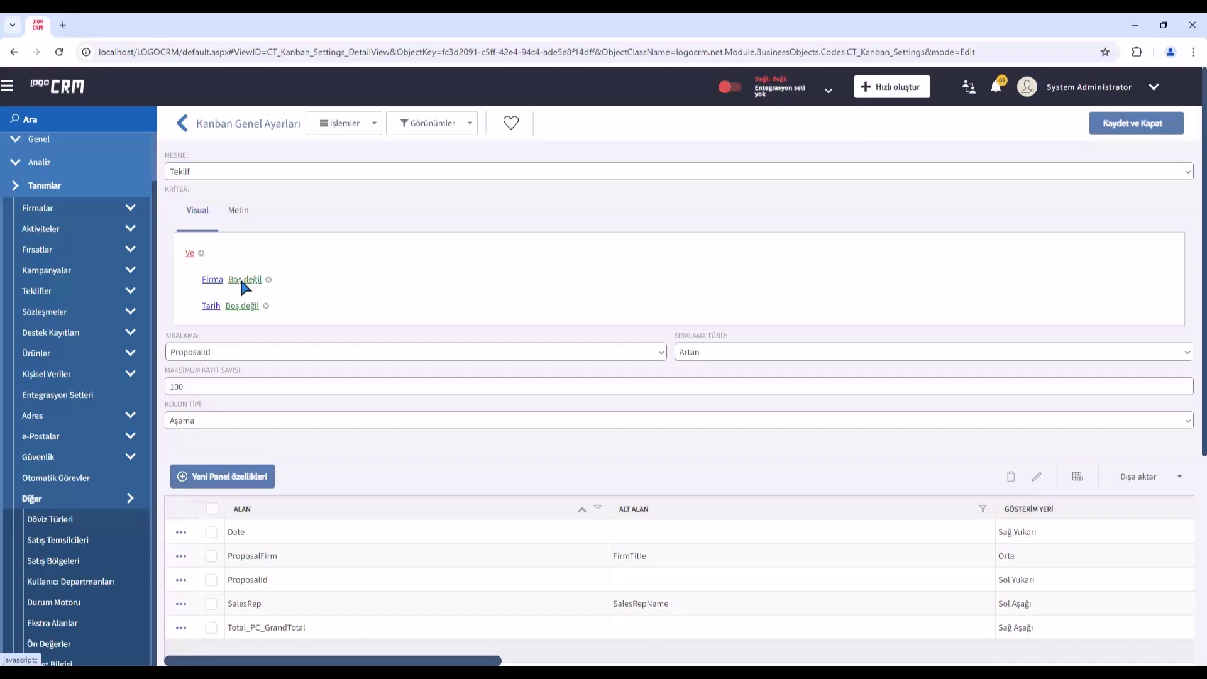
Change the Tarih criterion to Büyük with the date 01.01.2024 00:00
{"action": "left_click", "coordinate": [242, 306]}
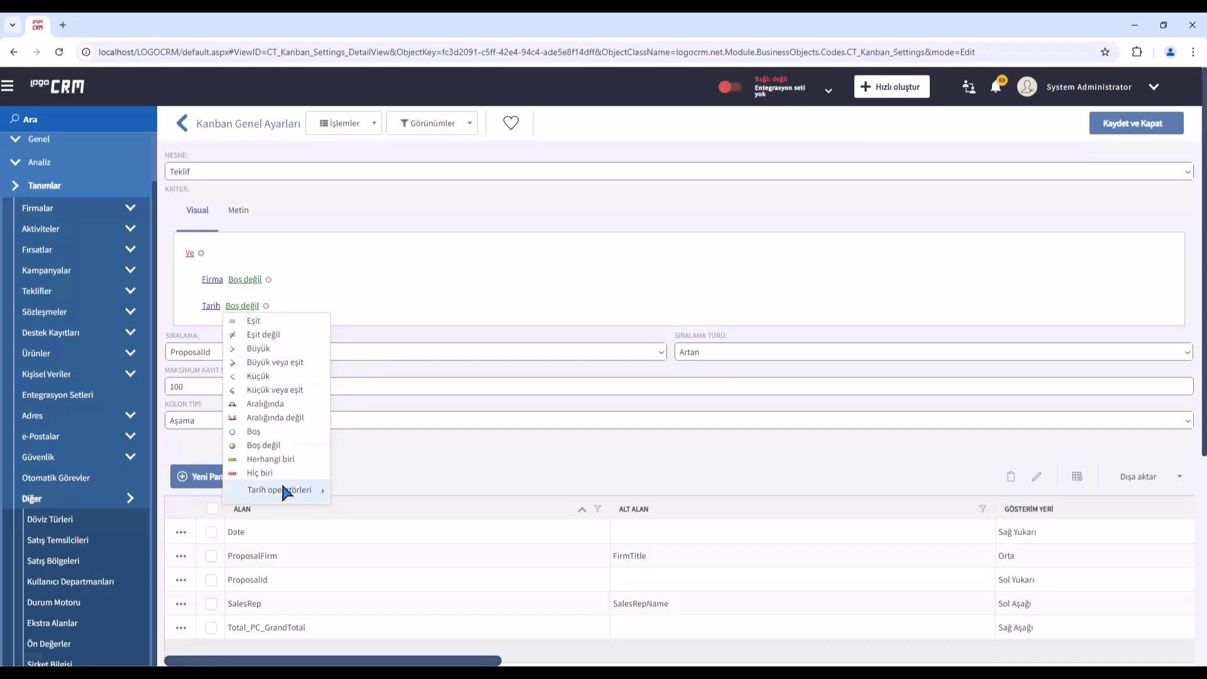
{"action": "left_click", "coordinate": [260, 349]}
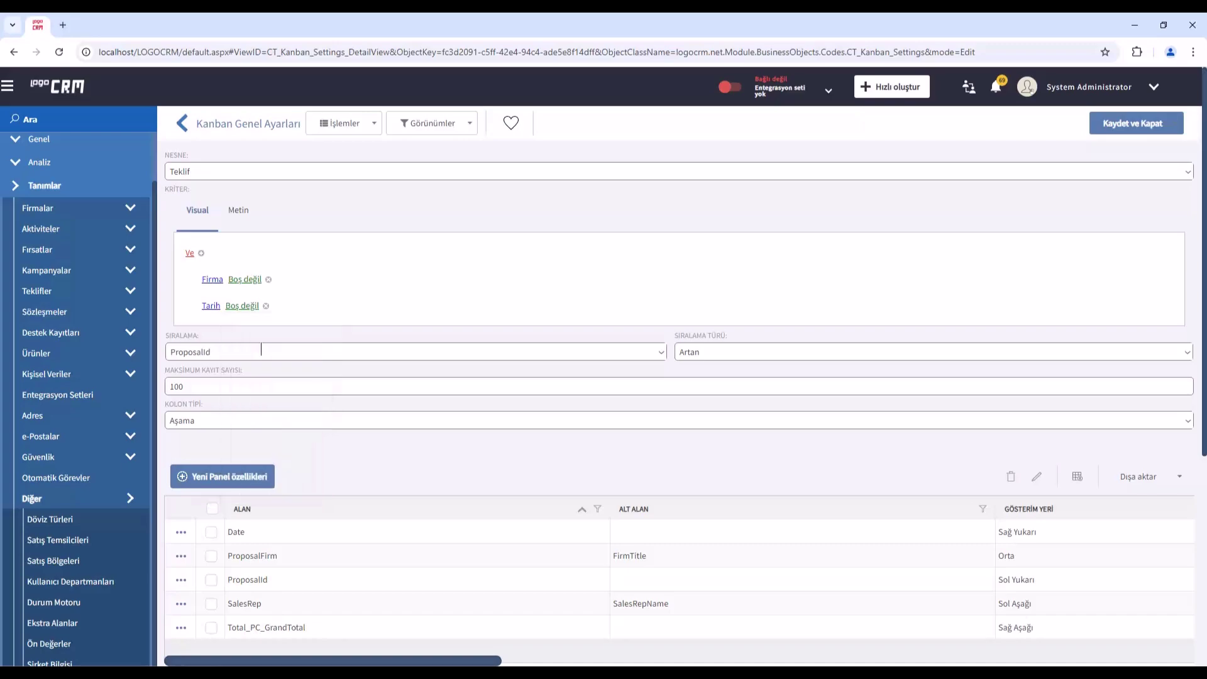
{"action": "left_click", "coordinate": [277, 307]}
{"action": "left_click", "coordinate": [349, 306]}
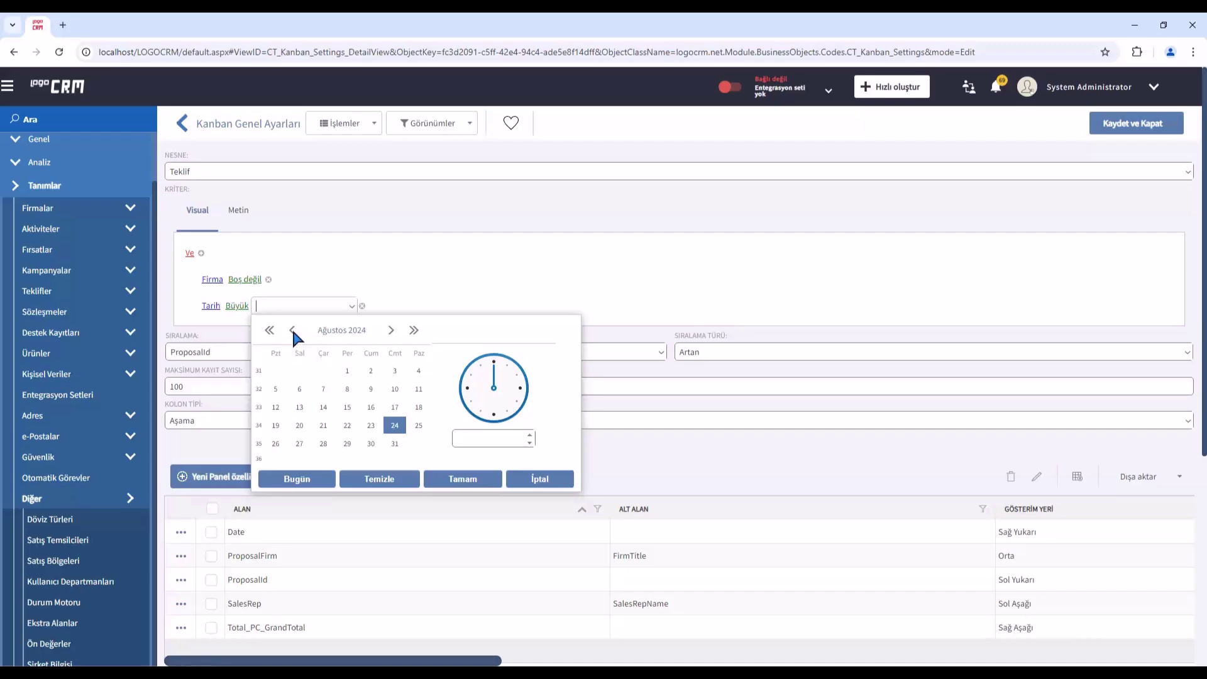
{"action": "left_click", "coordinate": [444, 480]}
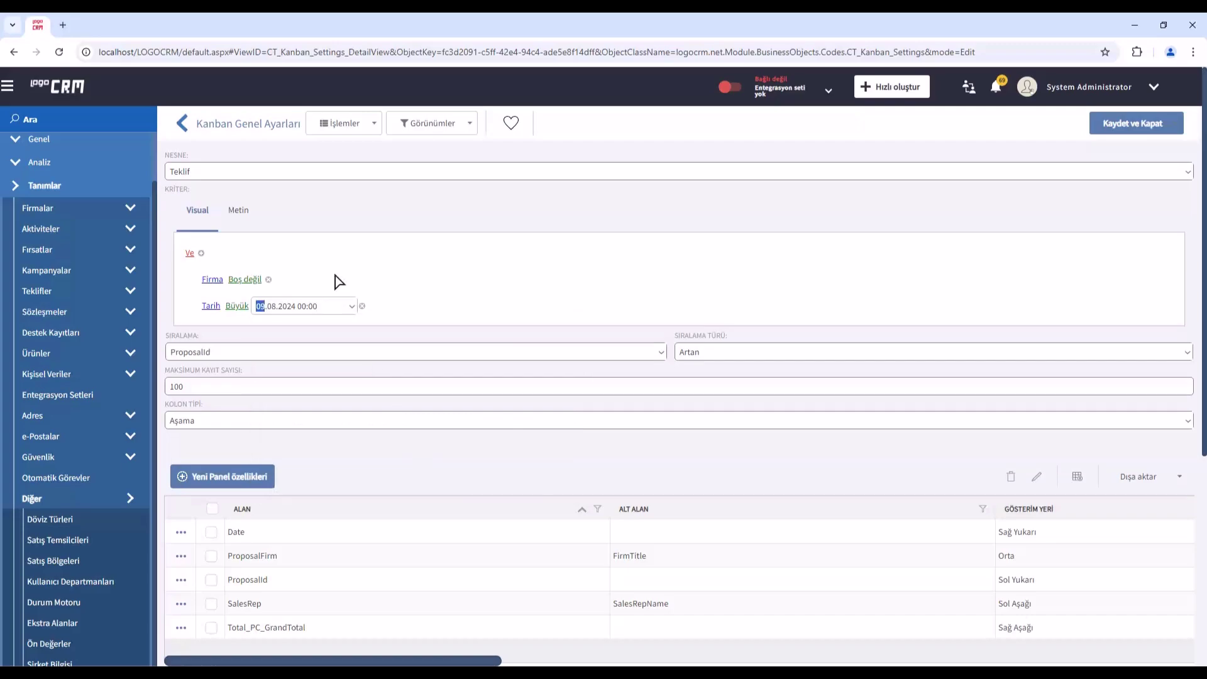
{"action": "type", "text": "1"}
{"action": "left_click", "coordinate": [380, 272]}
Review the comparison operators and the date operators available for the Tarih criterion
{"action": "left_click", "coordinate": [237, 306]}
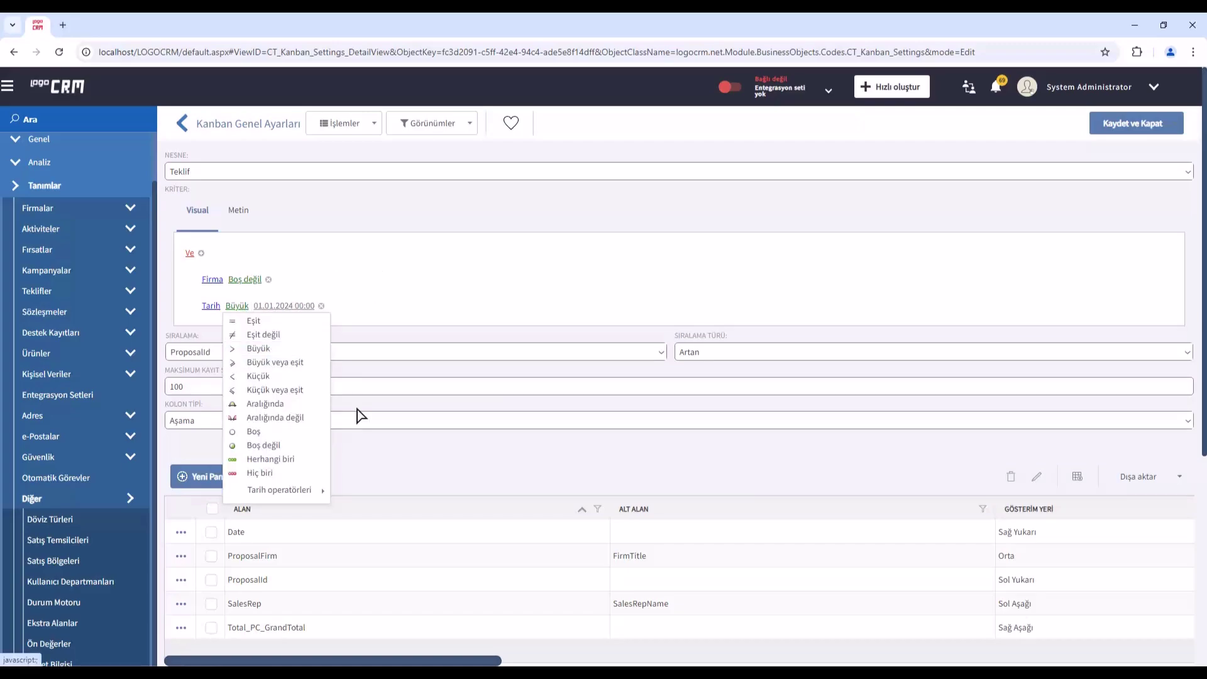
{"action": "mouse_move", "coordinate": [317, 492]}
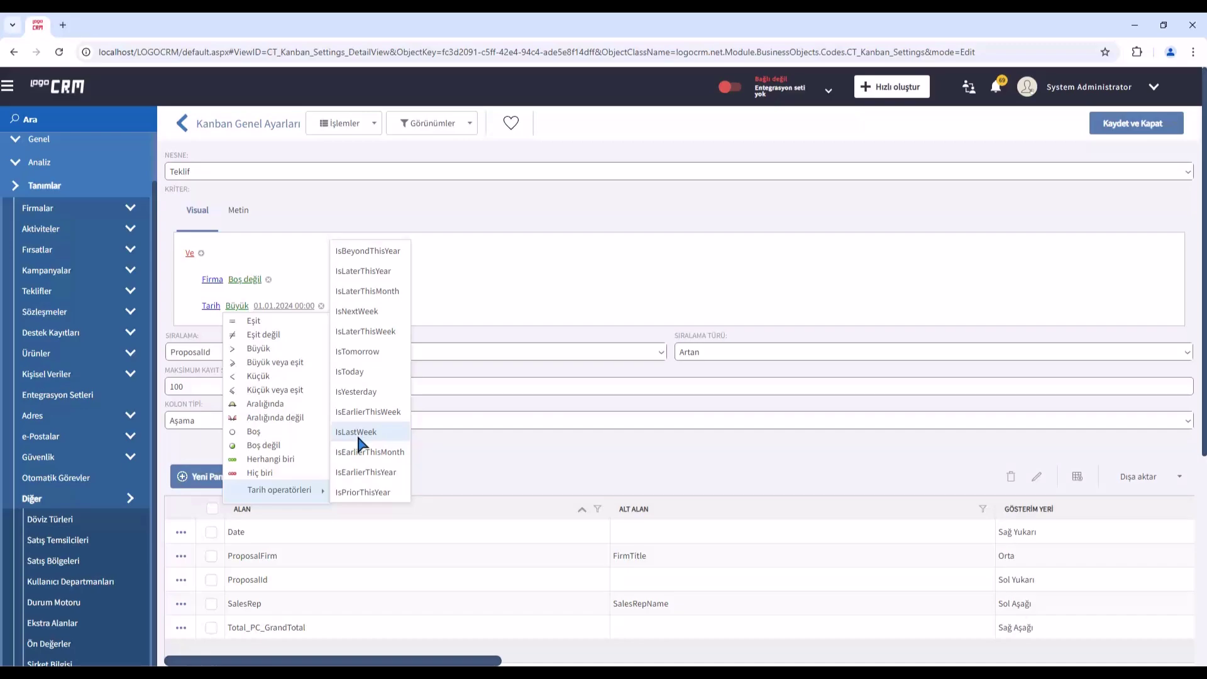
{"action": "left_click", "coordinate": [524, 275]}
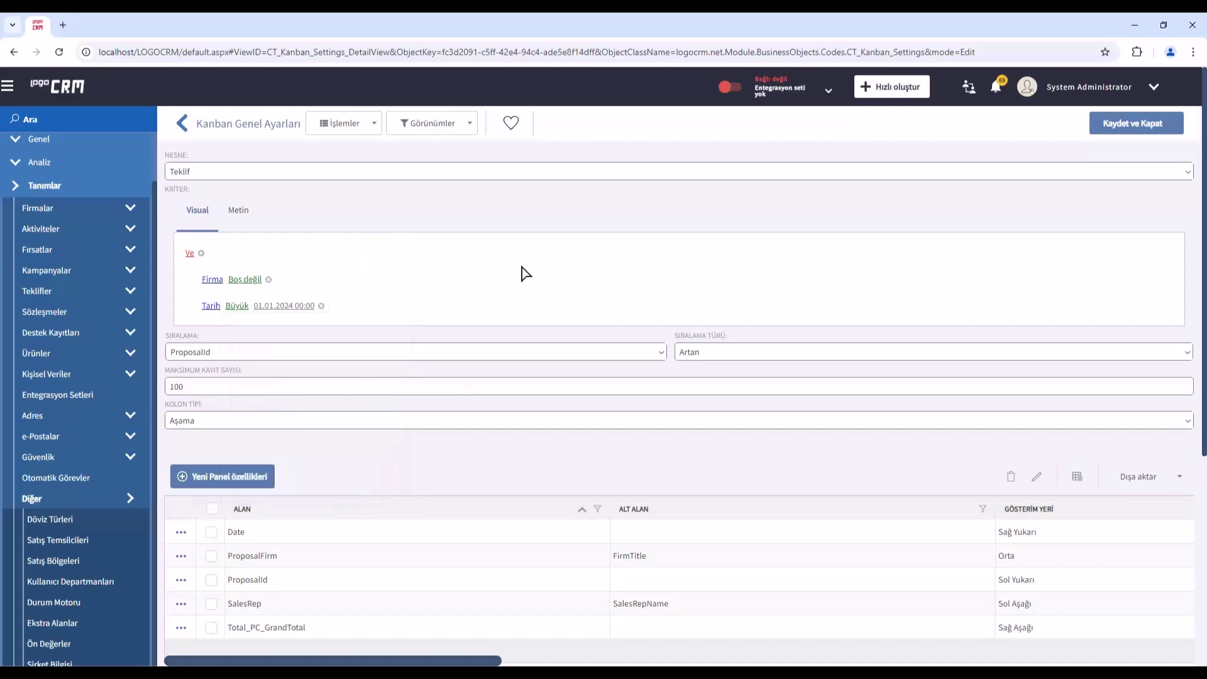
{"action": "left_click", "coordinate": [237, 308]}
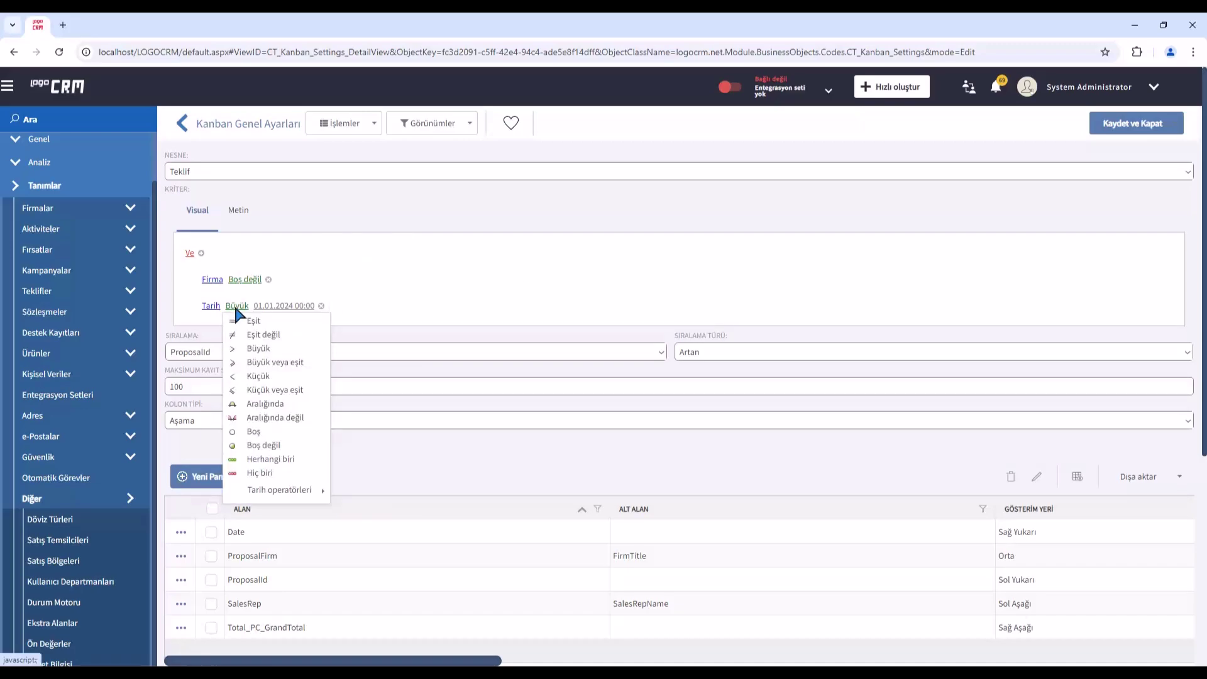
{"action": "left_click", "coordinate": [387, 283]}
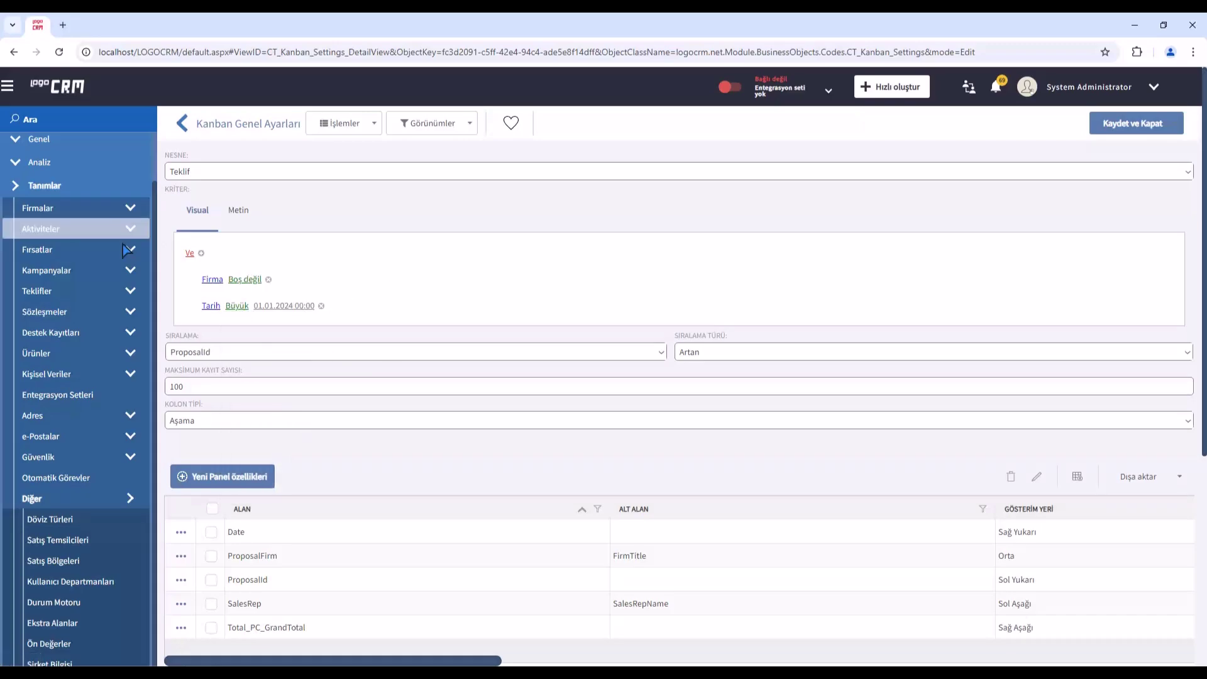
Examine the maximum record count field of the Kanban setting
{"action": "scroll", "coordinate": [286, 445], "scroll_direction": "down", "scroll_amount": 1}
{"action": "scroll", "coordinate": [286, 446], "scroll_direction": "down", "scroll_amount": 1}
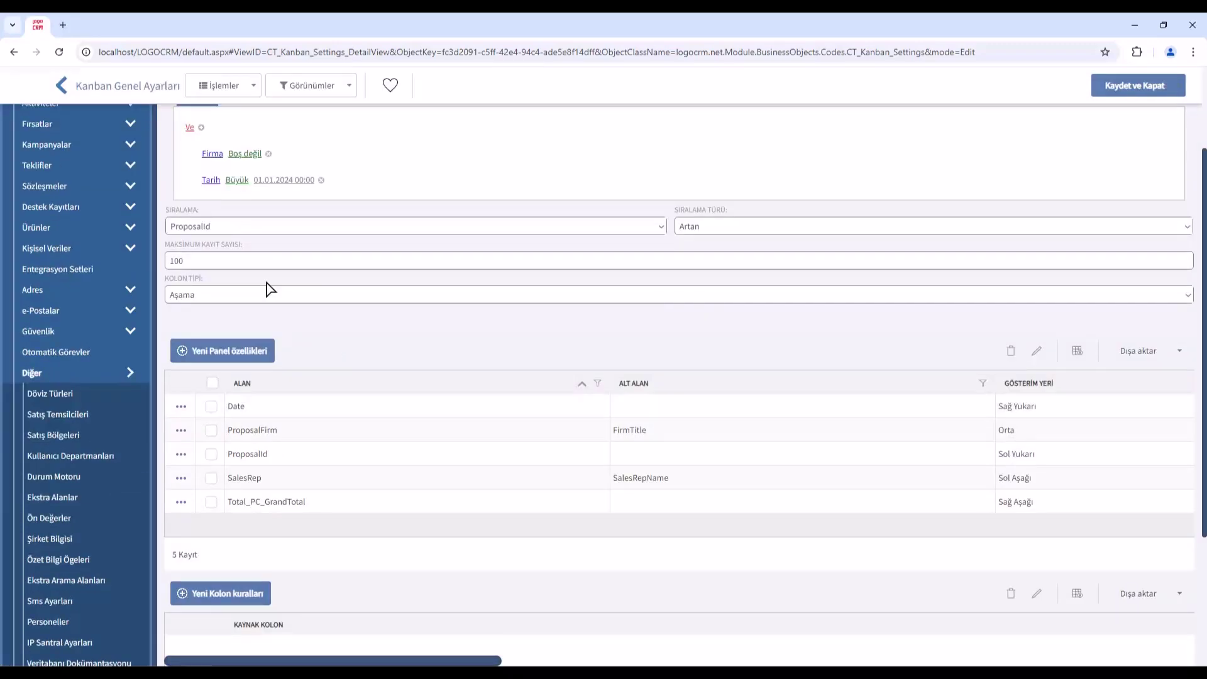
{"action": "double_click", "coordinate": [220, 256]}
{"action": "left_click_drag", "start_coordinate": [250, 247], "coordinate": [163, 246]}
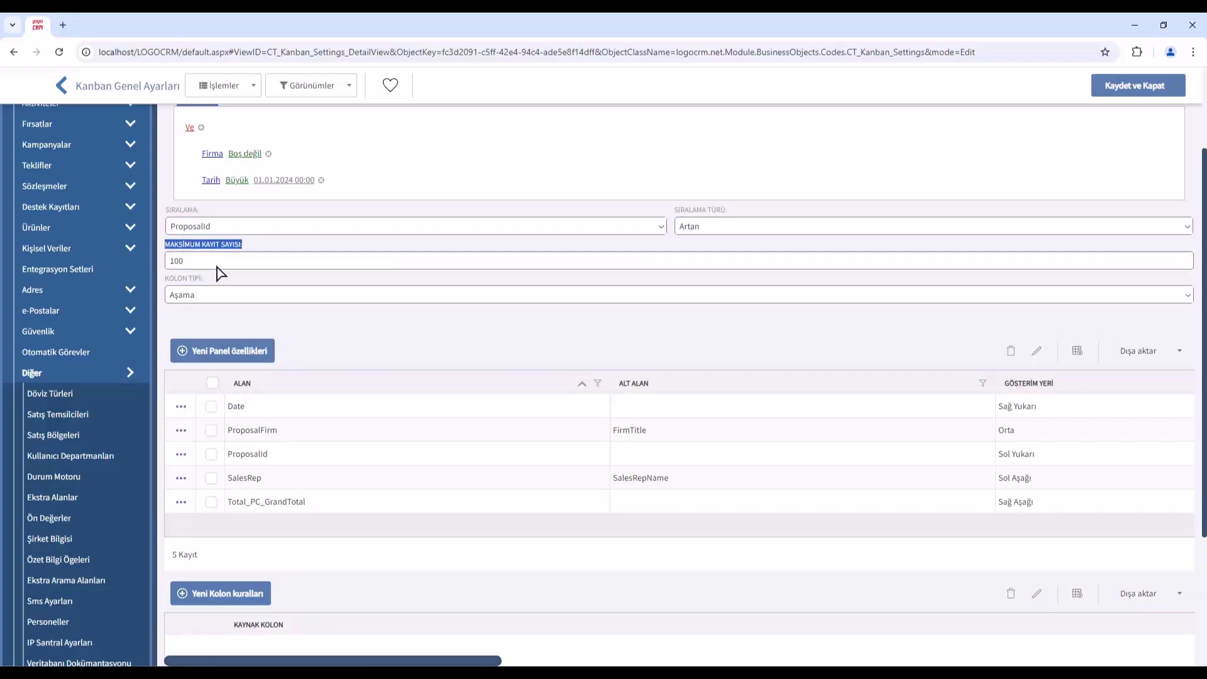
{"action": "left_click", "coordinate": [191, 261]}
{"action": "double_click", "coordinate": [230, 268]}
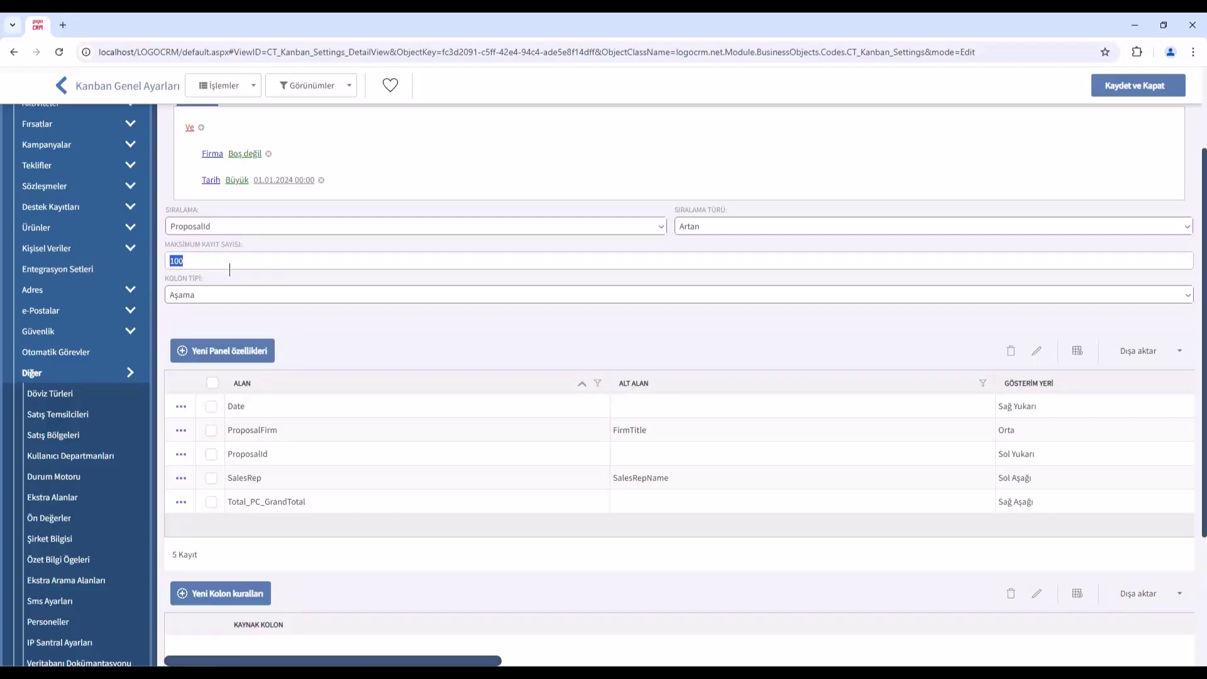
{"action": "left_click", "coordinate": [397, 342]}
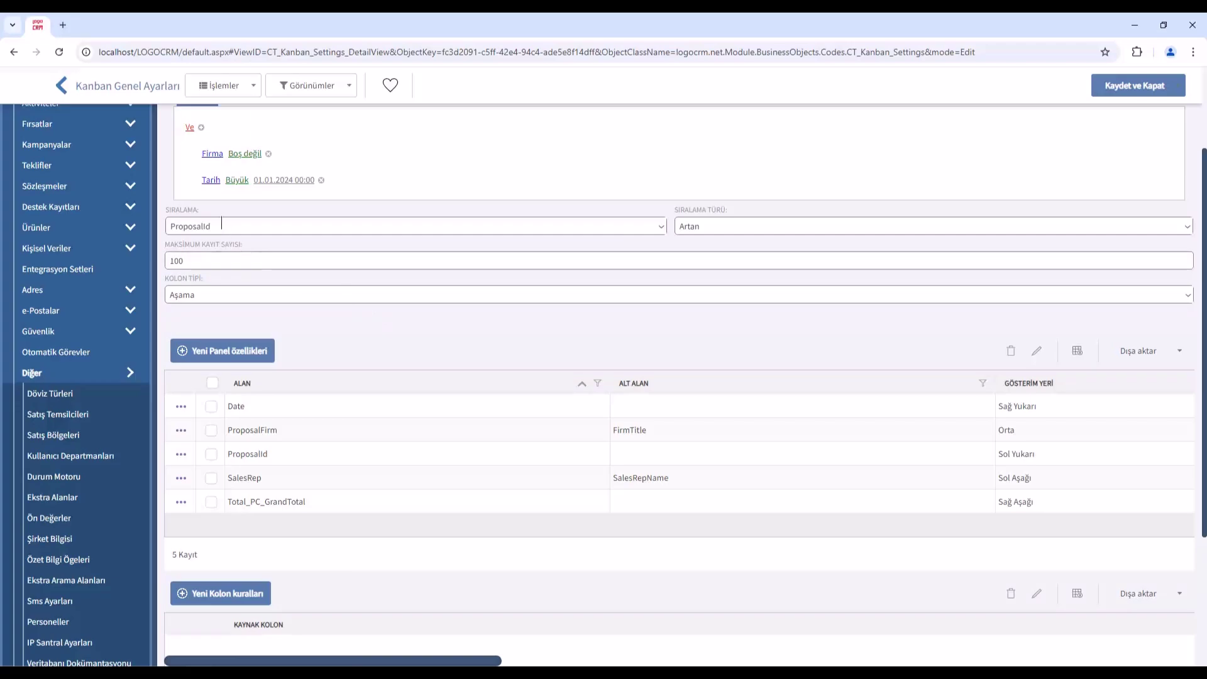
Browse the fields available for sorting, check the sort order options, and view the panel properties list
{"action": "left_click", "coordinate": [225, 228]}
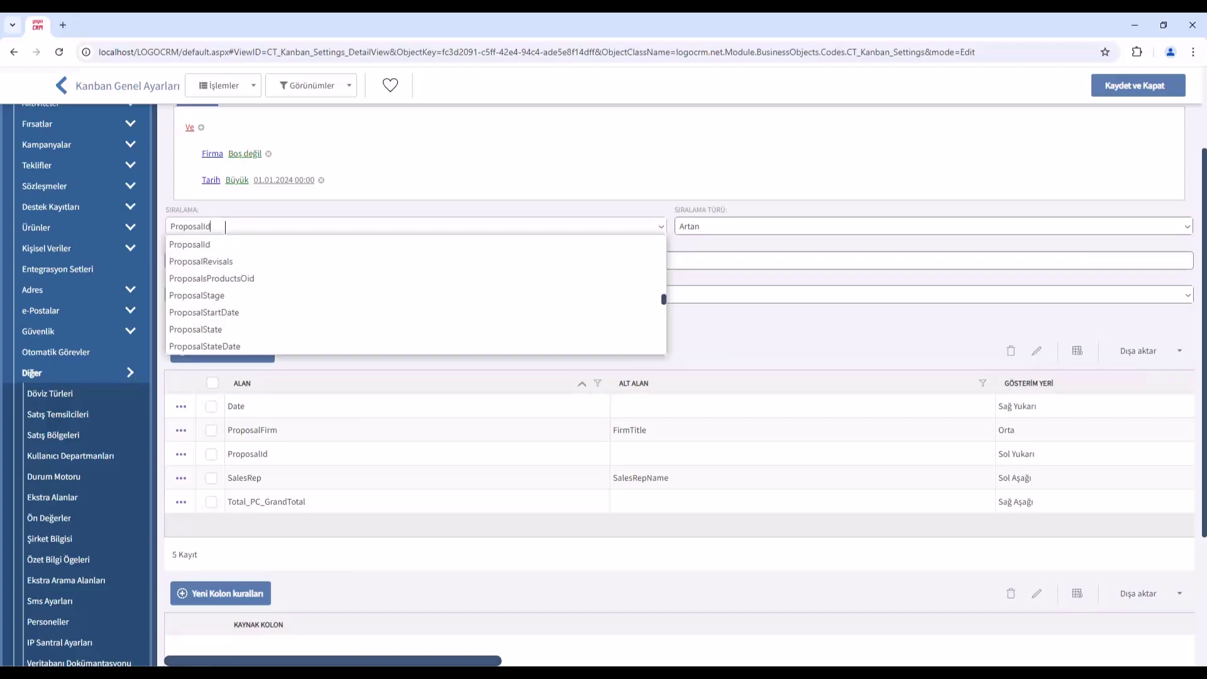
{"action": "scroll", "coordinate": [248, 310], "scroll_direction": "down", "scroll_amount": 3}
{"action": "scroll", "coordinate": [247, 316], "scroll_direction": "up", "scroll_amount": 5}
{"action": "scroll", "coordinate": [246, 308], "scroll_direction": "up", "scroll_amount": 5}
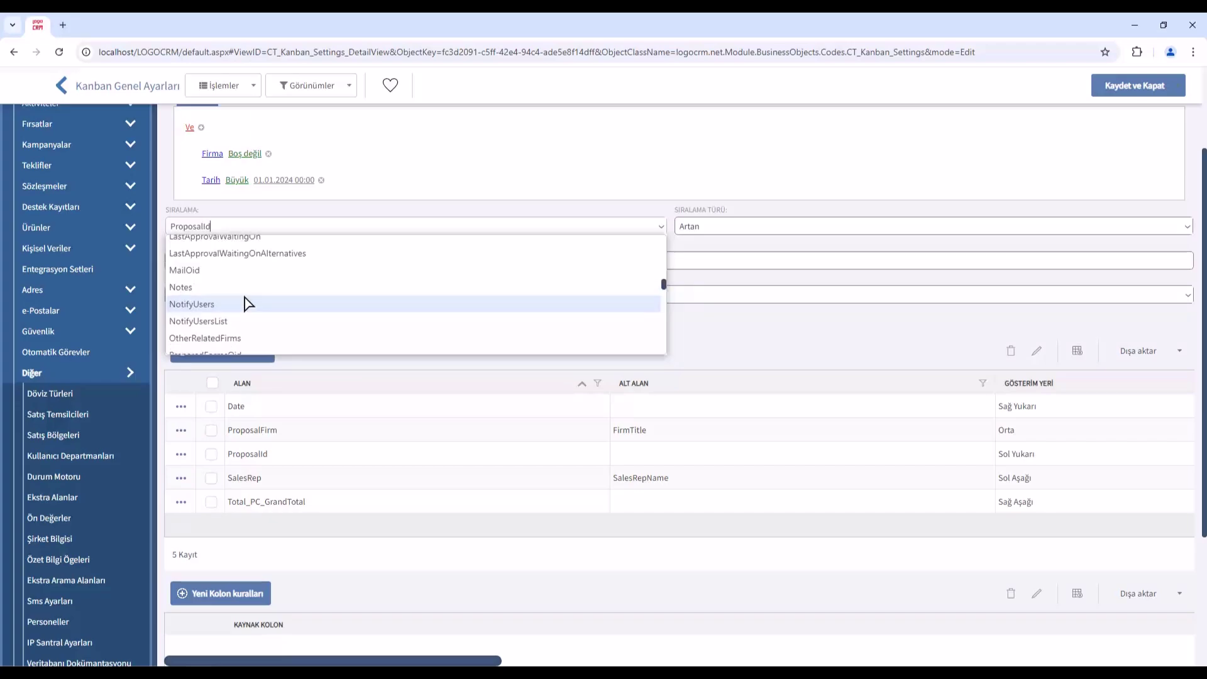
{"action": "left_click", "coordinate": [719, 324]}
{"action": "left_click", "coordinate": [698, 227]}
{"action": "left_click", "coordinate": [638, 339]}
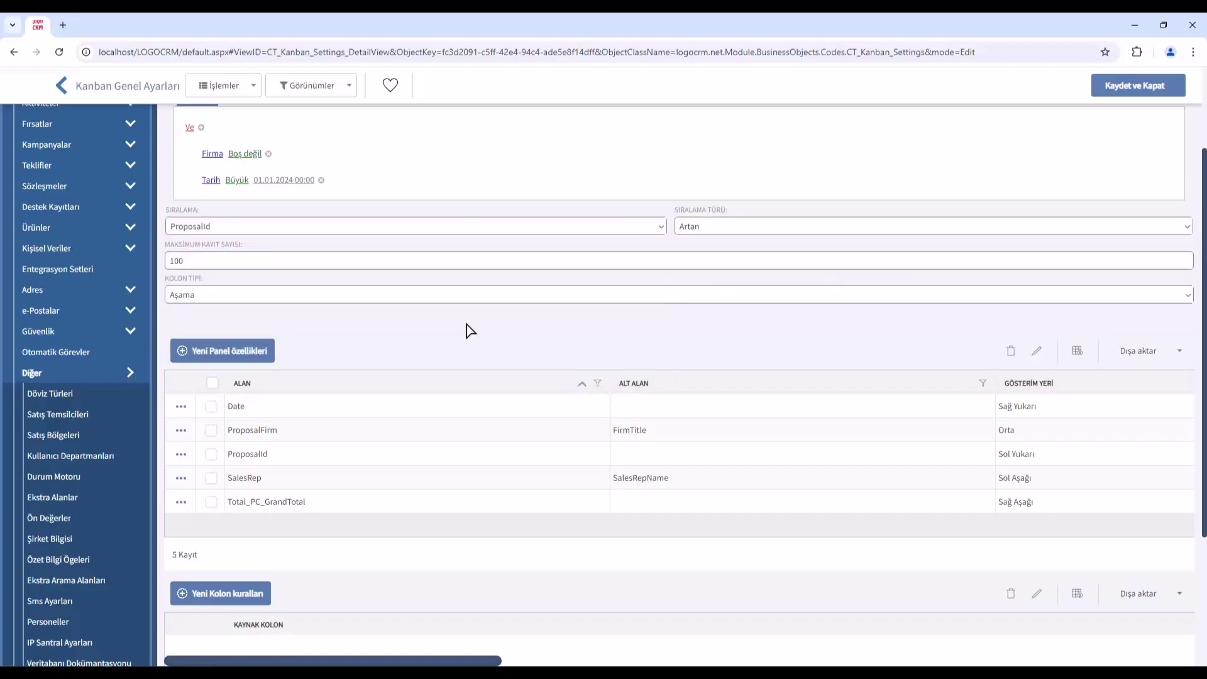
{"action": "scroll", "coordinate": [471, 324], "scroll_direction": "down", "scroll_amount": 1}
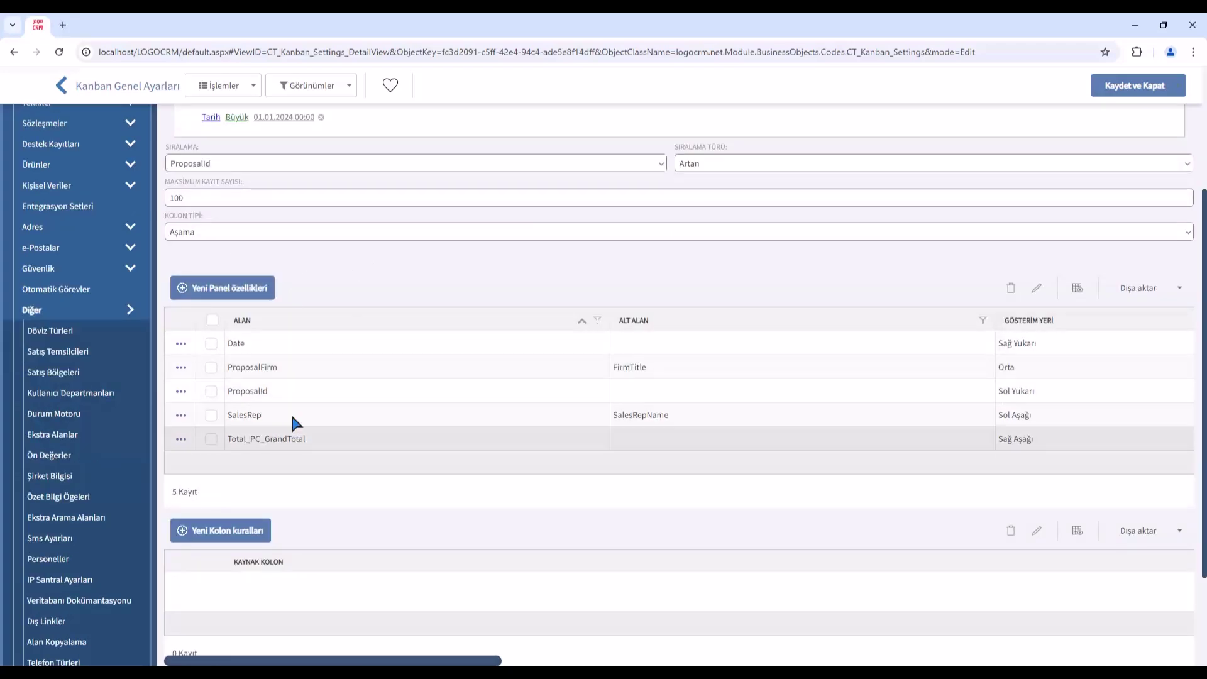
Open the Teklifler list under Satış & Pazarlama and switch it to Kanban görünümü to check the proposal cards
{"action": "scroll", "coordinate": [310, 399], "scroll_direction": "up", "scroll_amount": 3}
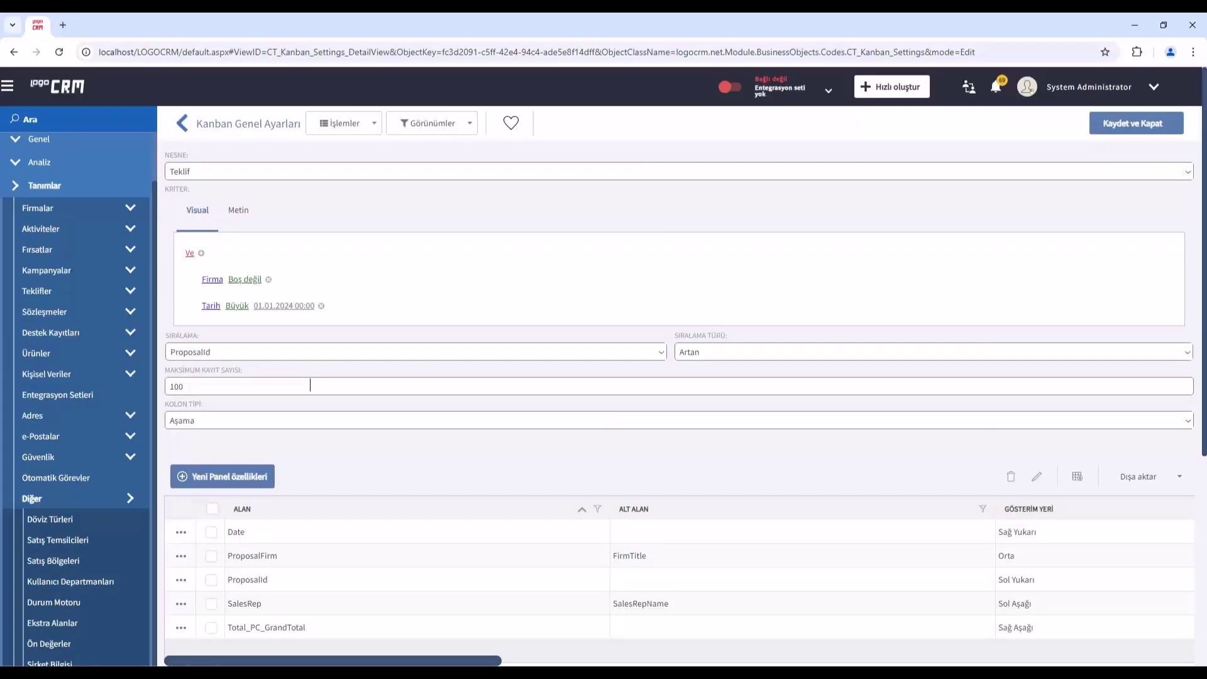
{"action": "scroll", "coordinate": [55, 174], "scroll_direction": "up", "scroll_amount": 1}
{"action": "left_click", "coordinate": [61, 168]}
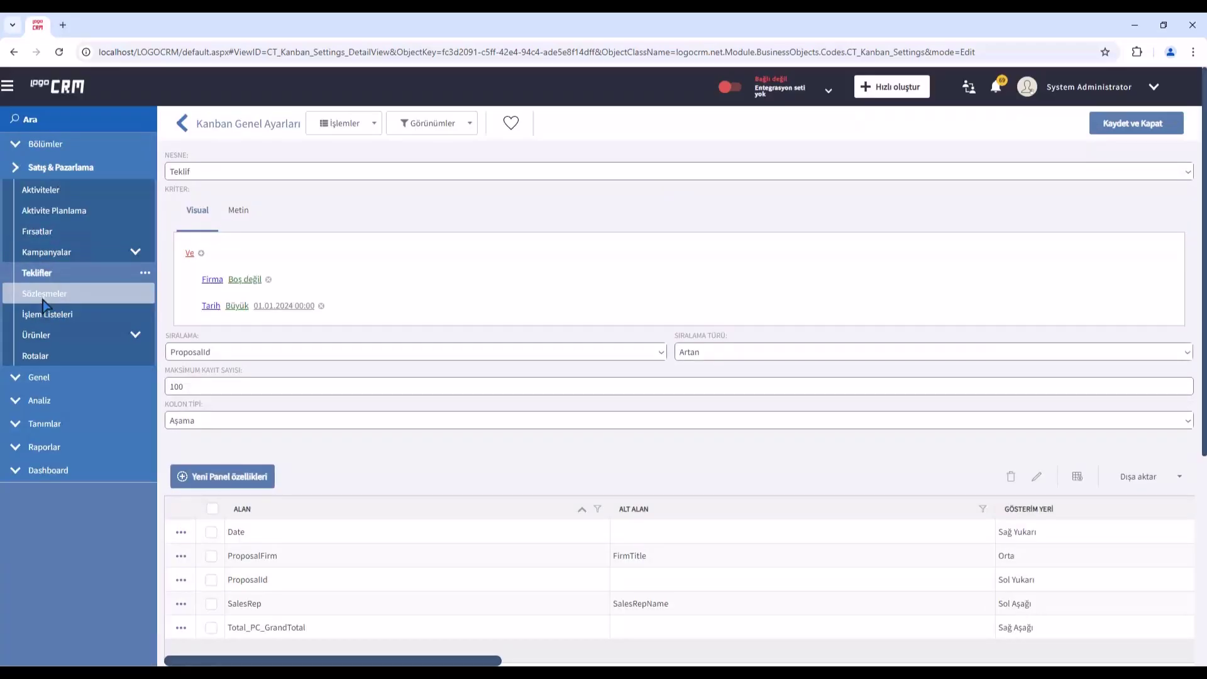
{"action": "left_click", "coordinate": [38, 272]}
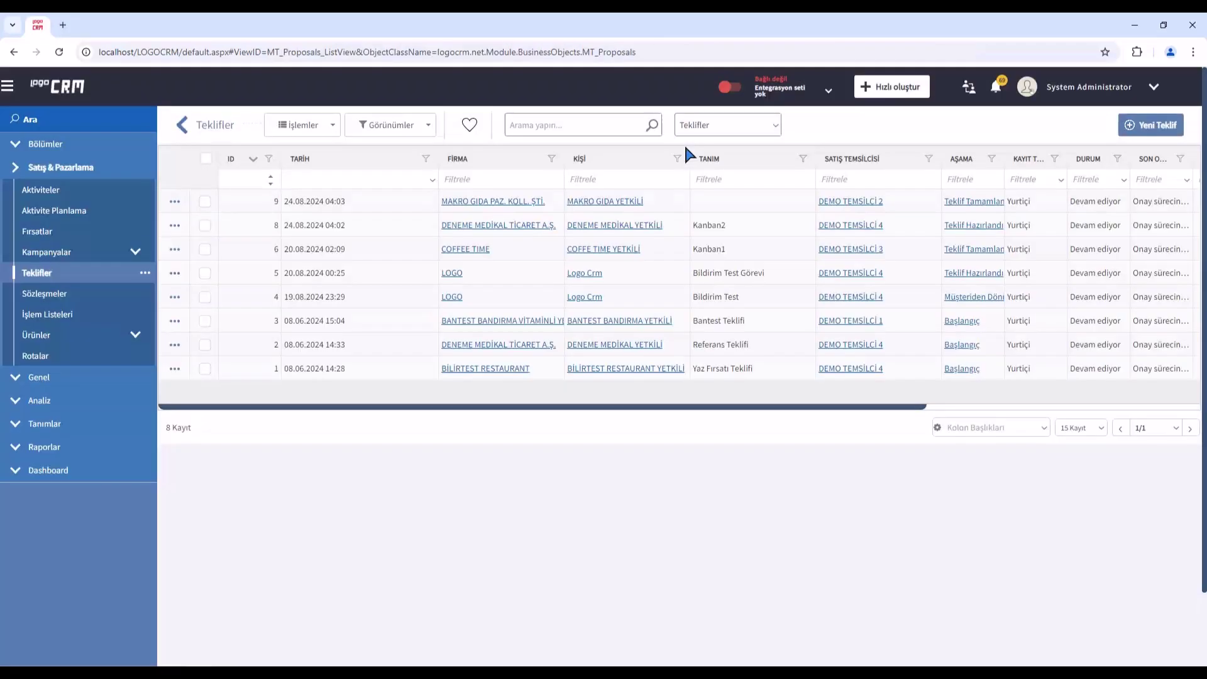
{"action": "left_click", "coordinate": [723, 126]}
{"action": "left_click", "coordinate": [715, 231]}
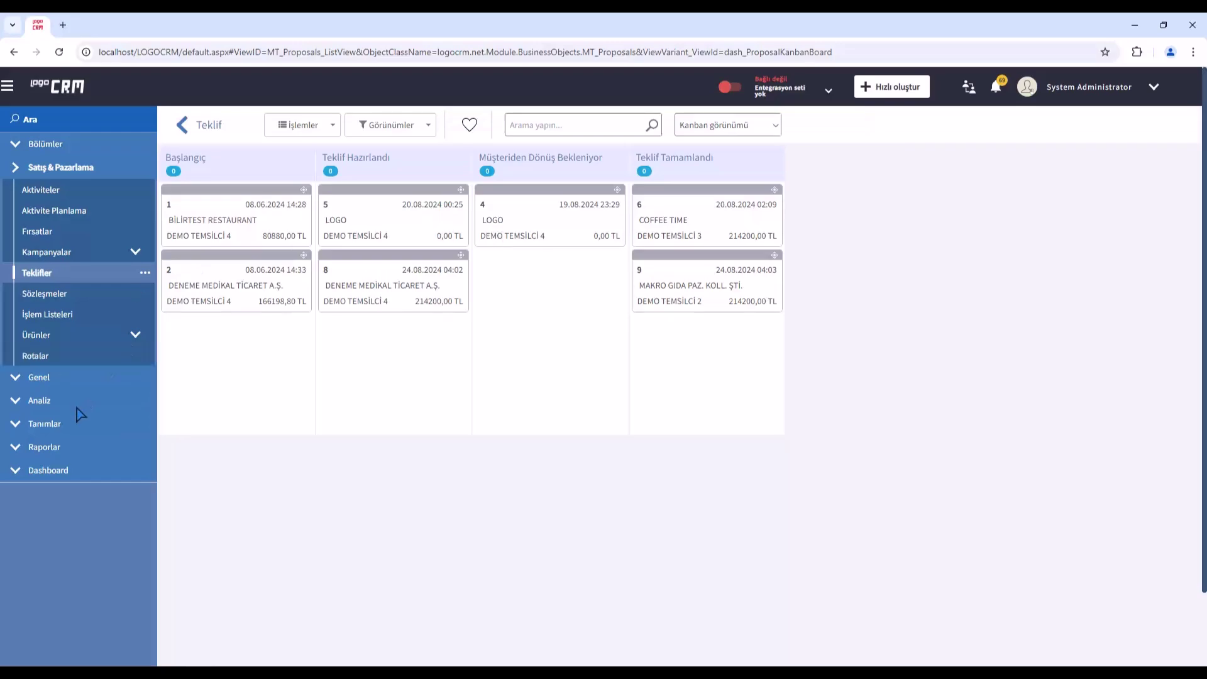
Open the Aşamaya Göre record in Kanban Genel Ayarları under Tanımlar > Diğer
{"action": "left_click", "coordinate": [59, 429]}
{"action": "left_click", "coordinate": [63, 486]}
{"action": "scroll", "coordinate": [107, 521], "scroll_direction": "down", "scroll_amount": 1}
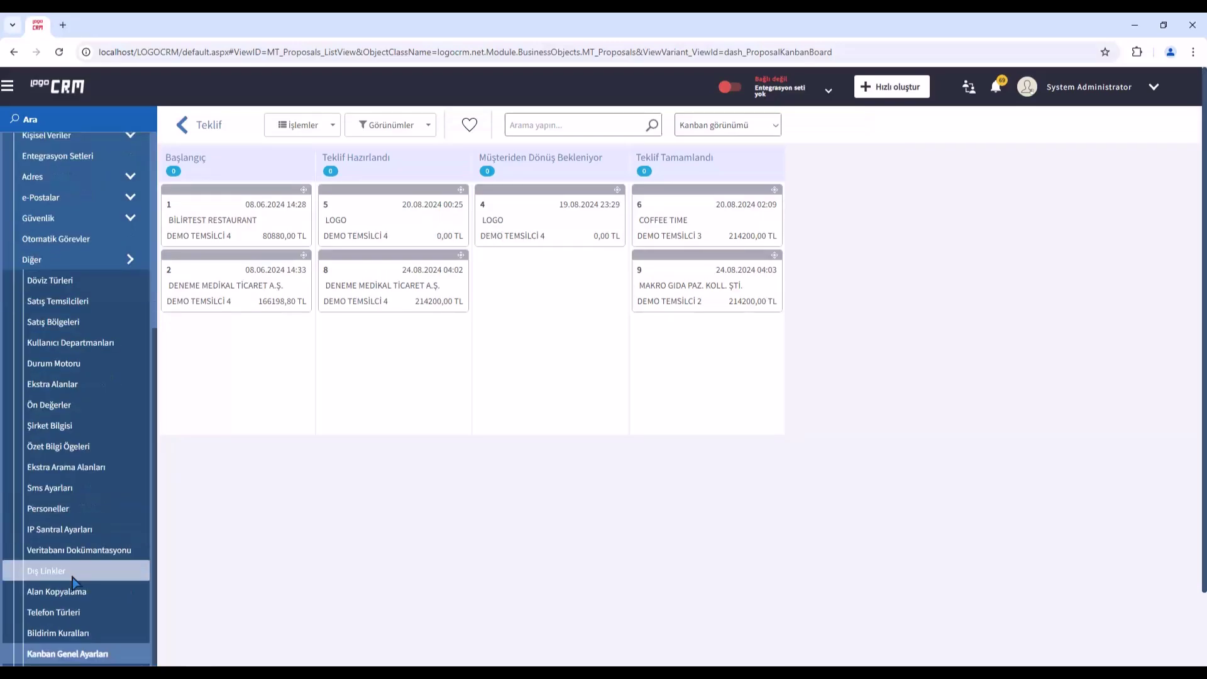
{"action": "left_click", "coordinate": [63, 655]}
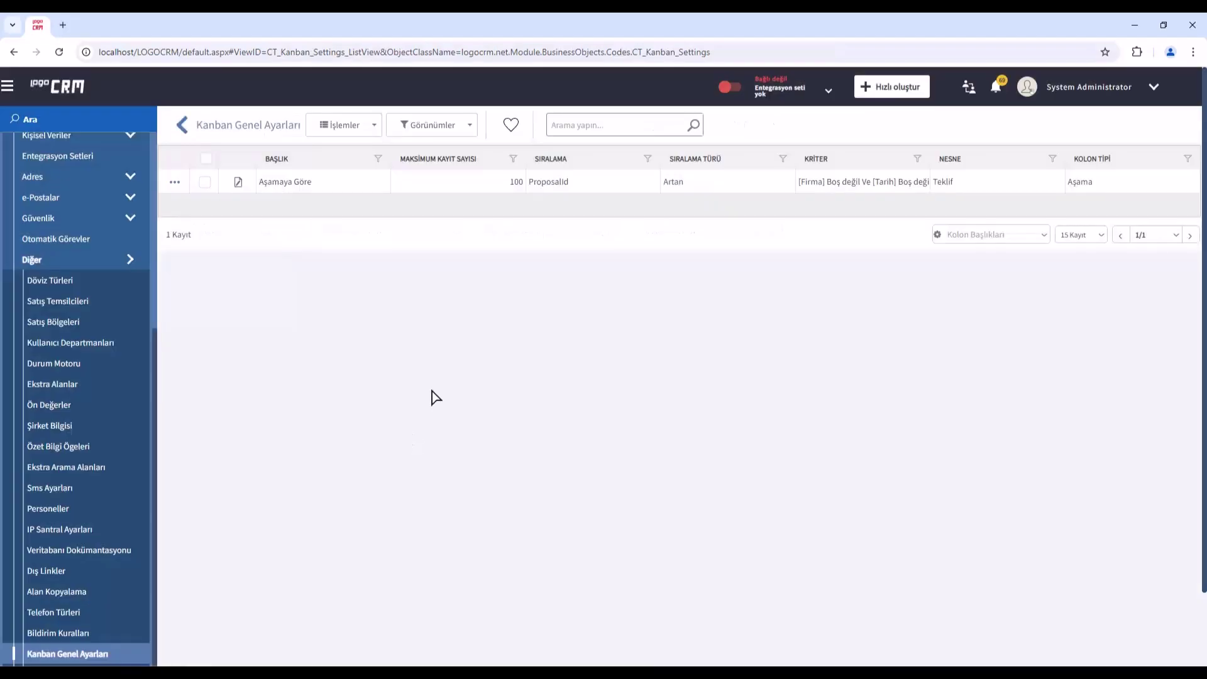
{"action": "left_click", "coordinate": [284, 190]}
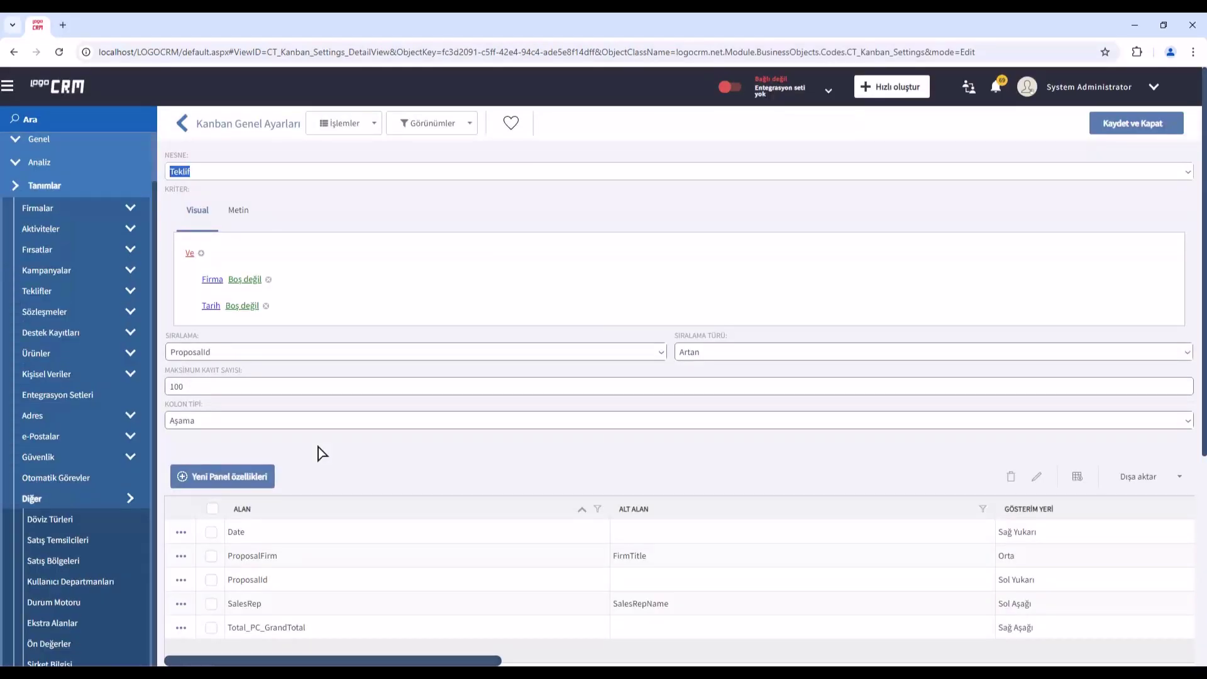
Start a new panel property for the Kanban setting and set its Alan to ProposalFirm
{"action": "scroll", "coordinate": [309, 427], "scroll_direction": "down", "scroll_amount": 4}
{"action": "left_click", "coordinate": [387, 324]}
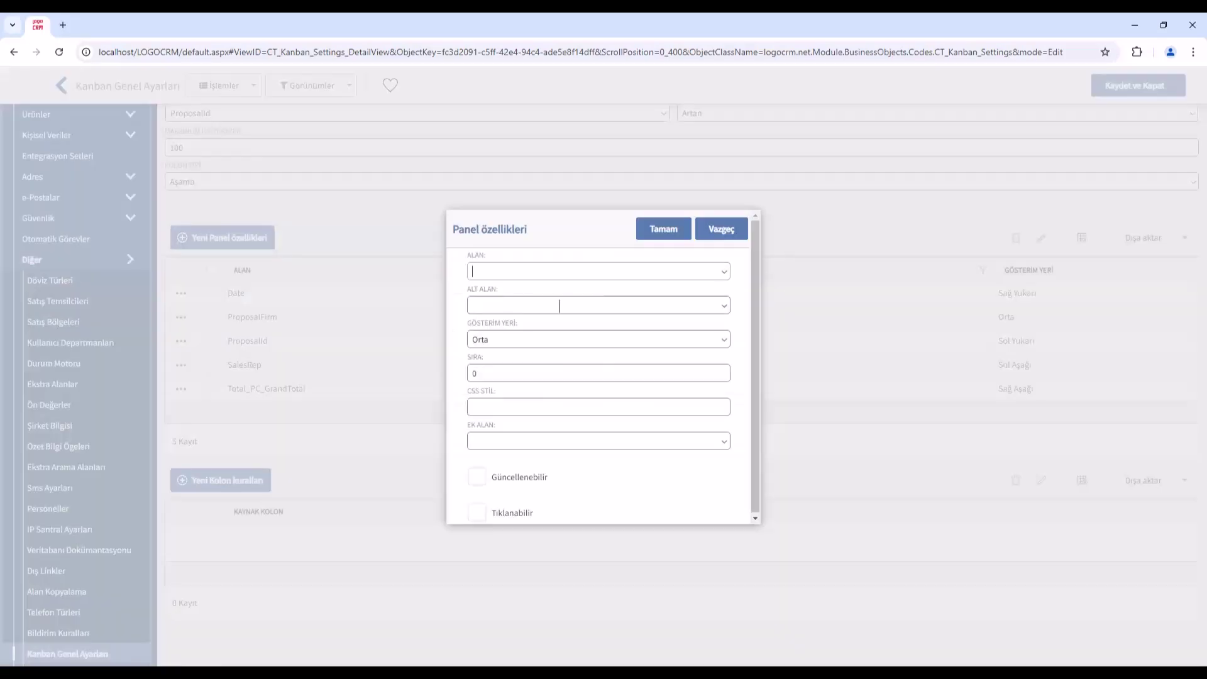
{"action": "left_click", "coordinate": [541, 271]}
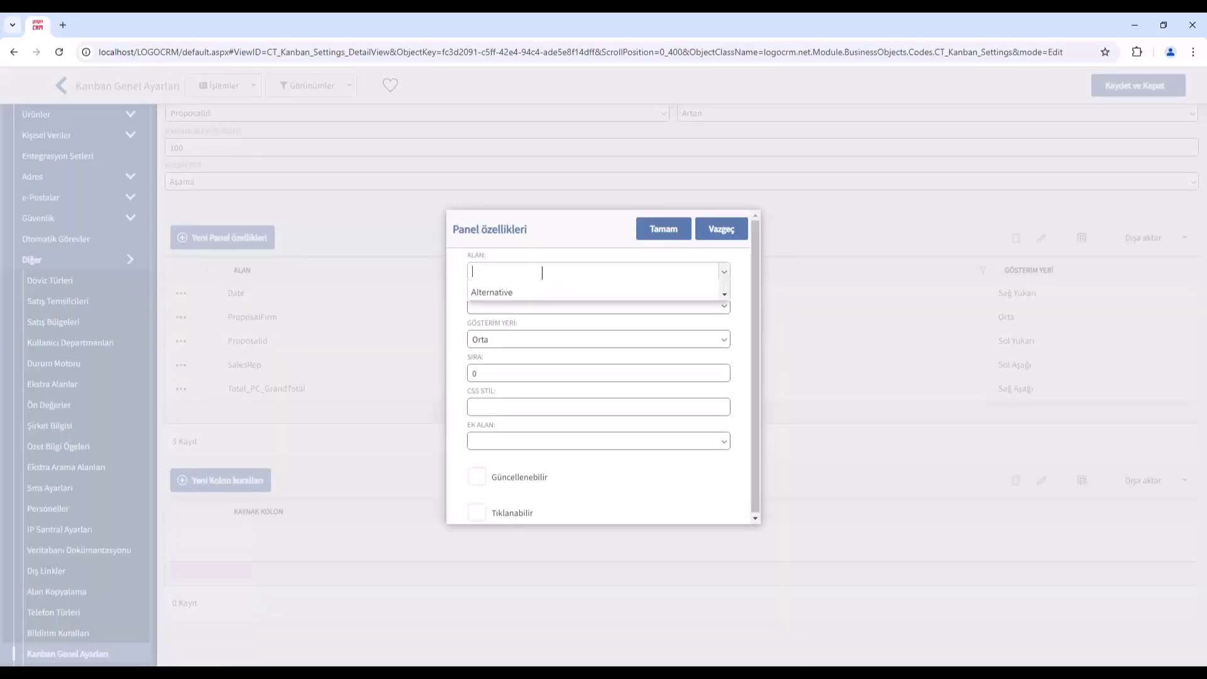
{"action": "scroll", "coordinate": [525, 350], "scroll_direction": "down", "scroll_amount": 10}
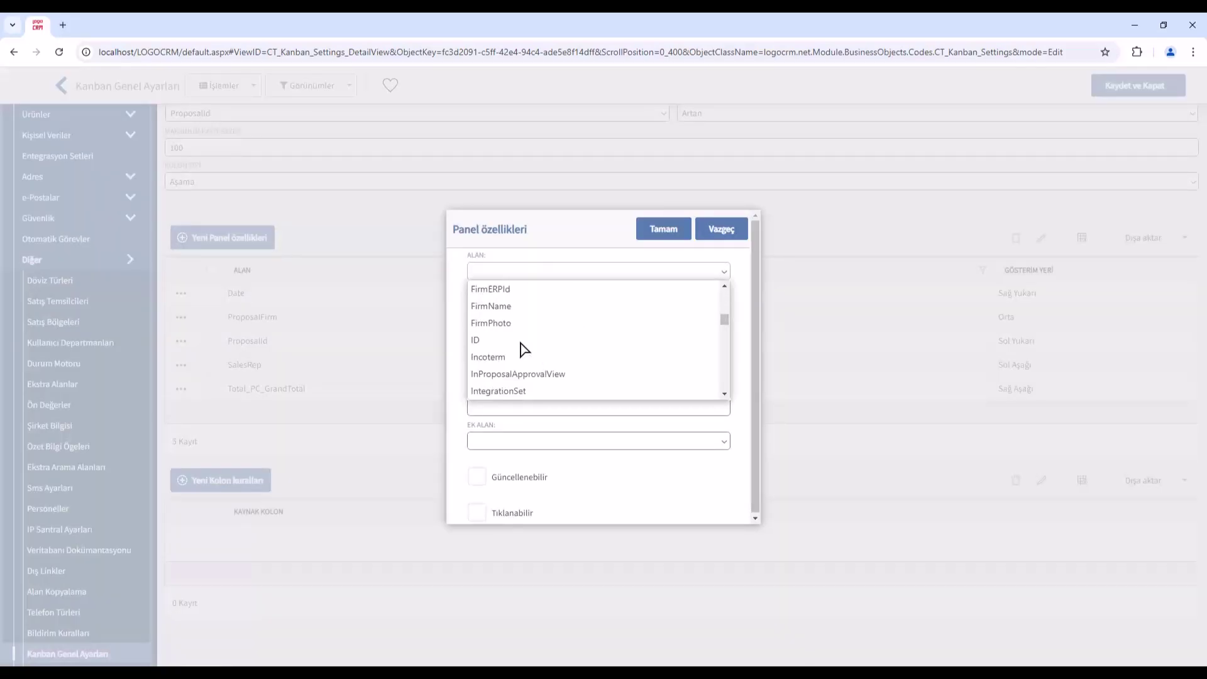
{"action": "scroll", "coordinate": [521, 346], "scroll_direction": "down", "scroll_amount": 10}
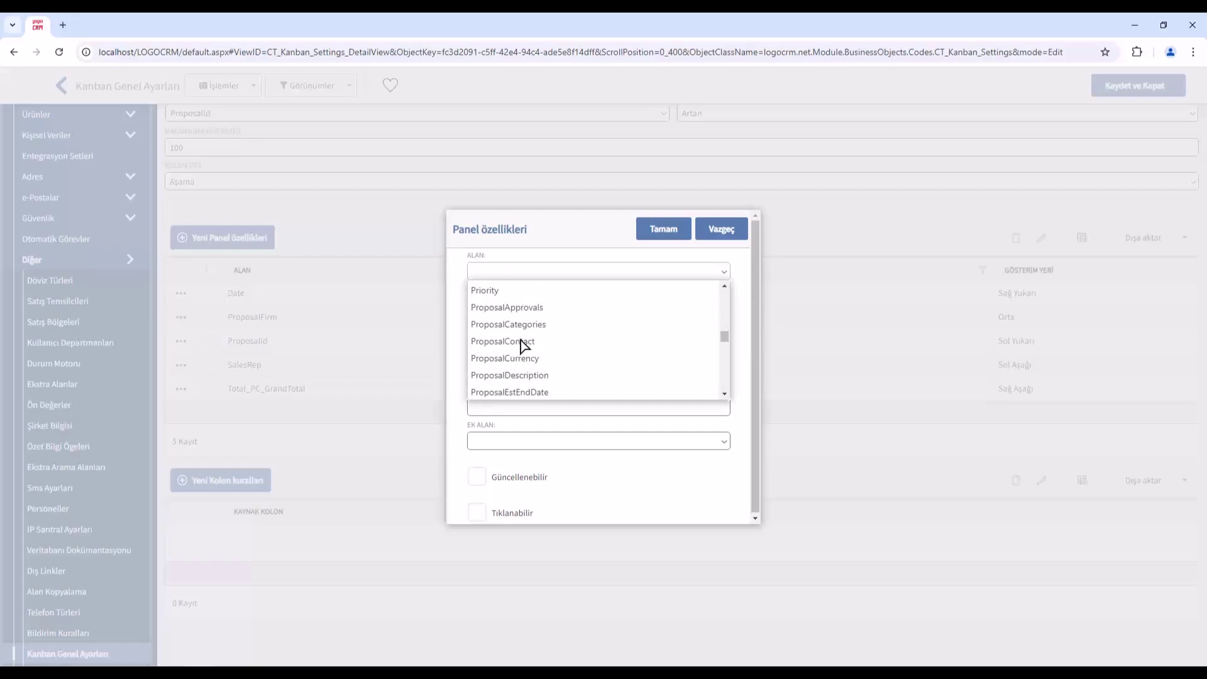
{"action": "scroll", "coordinate": [520, 343], "scroll_direction": "down", "scroll_amount": 2}
{"action": "left_click", "coordinate": [503, 369]}
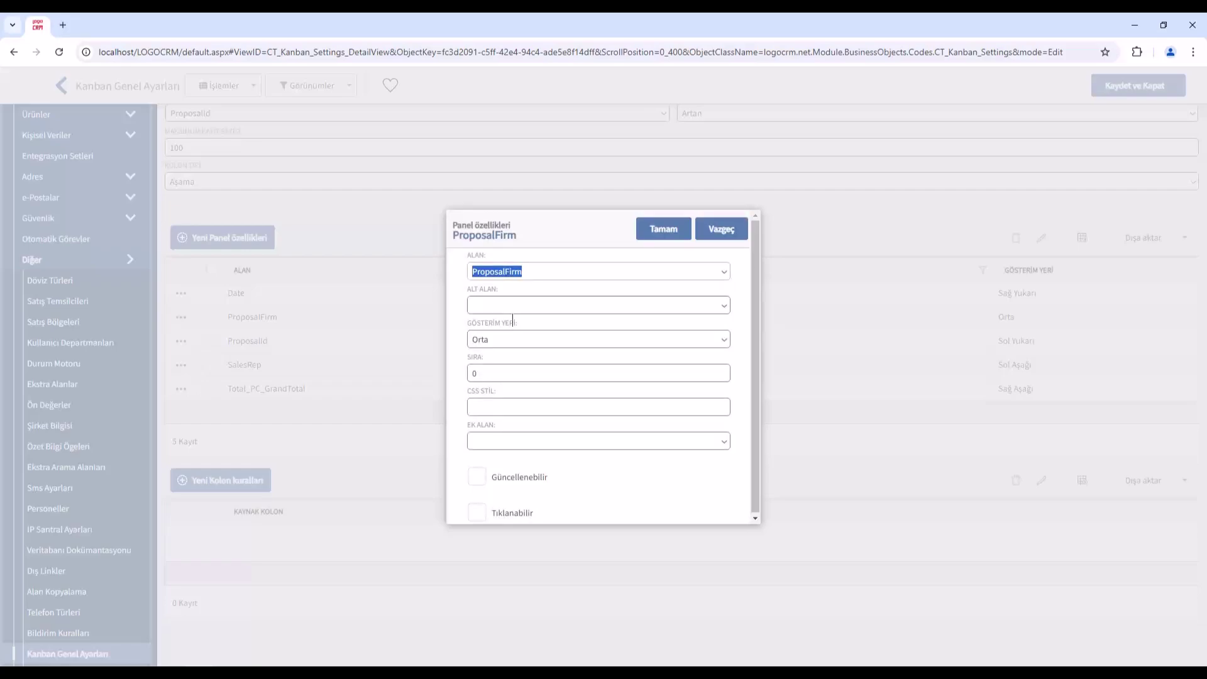
Set the panel property's Alt Alan to CityOfMainAddress and accept it, then save and close the Kanban setting
{"action": "left_click", "coordinate": [505, 306]}
{"action": "scroll", "coordinate": [528, 409], "scroll_direction": "down", "scroll_amount": 5}
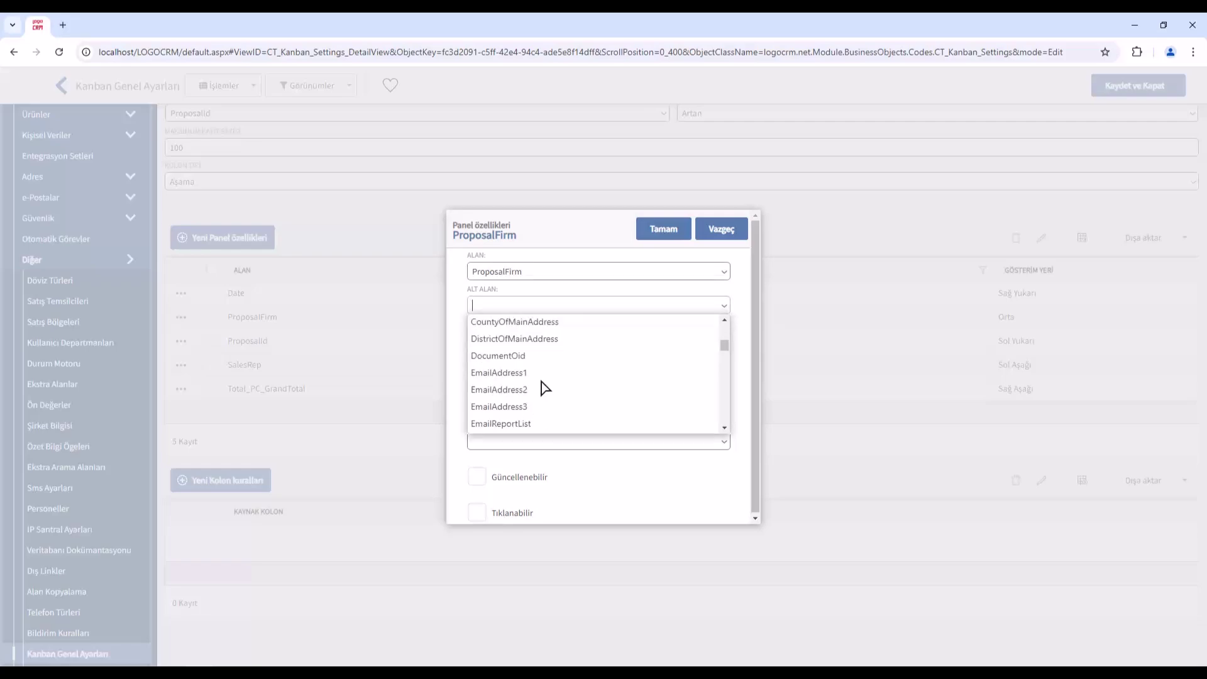
{"action": "scroll", "coordinate": [543, 386], "scroll_direction": "down", "scroll_amount": 2}
{"action": "scroll", "coordinate": [546, 383], "scroll_direction": "up", "scroll_amount": 3}
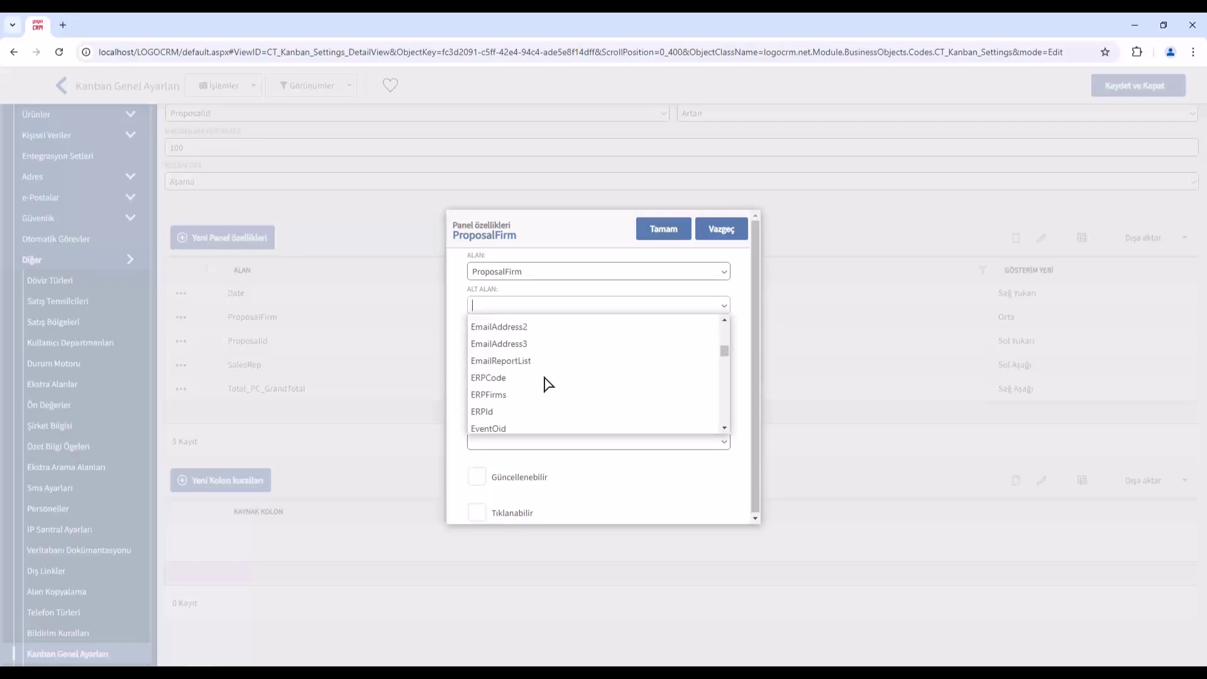
{"action": "left_click", "coordinate": [513, 351]}
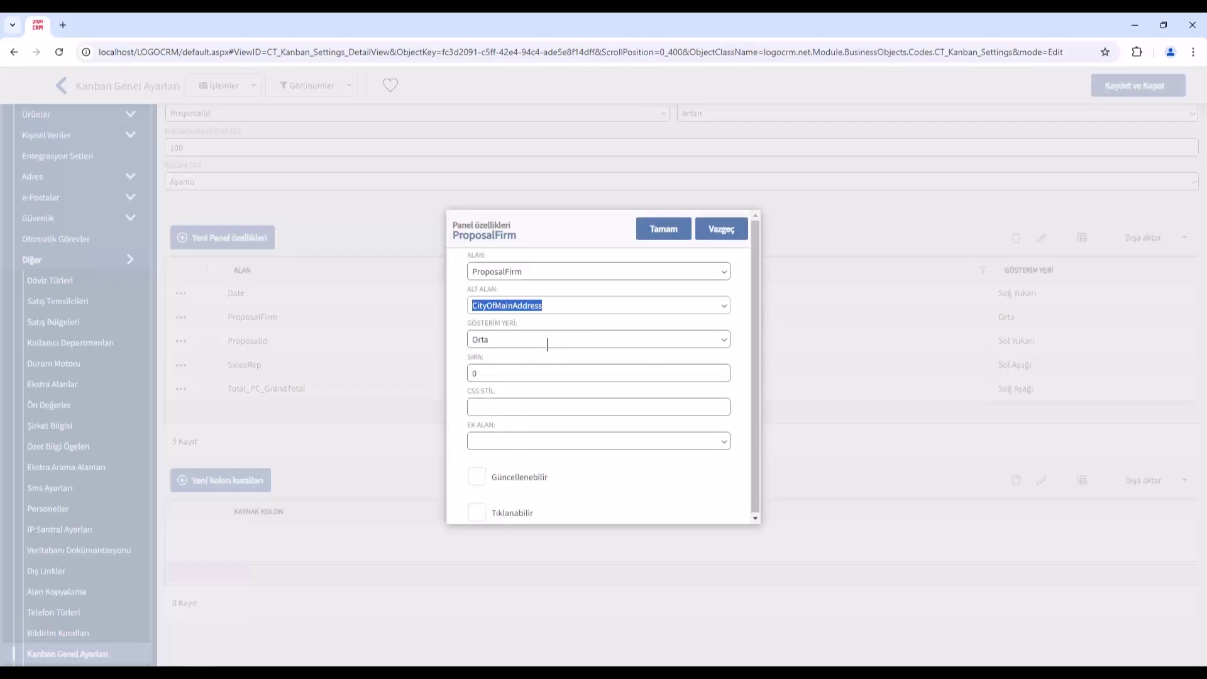
{"action": "left_click", "coordinate": [675, 234]}
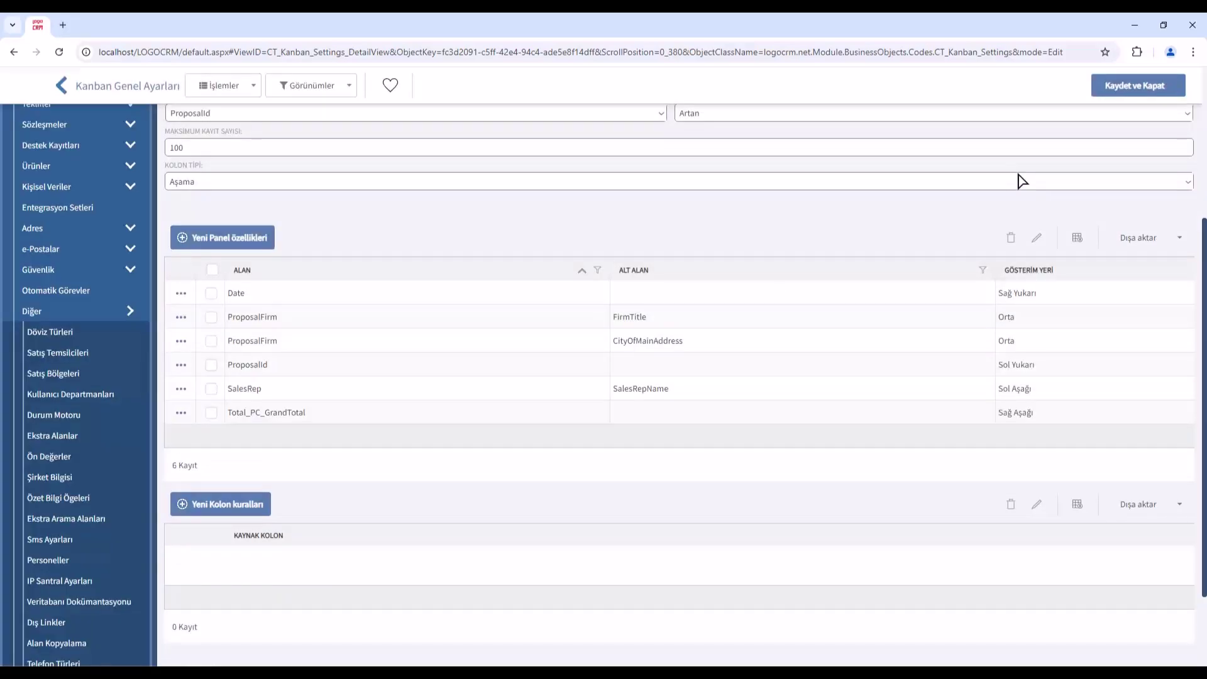
{"action": "left_click", "coordinate": [1139, 93]}
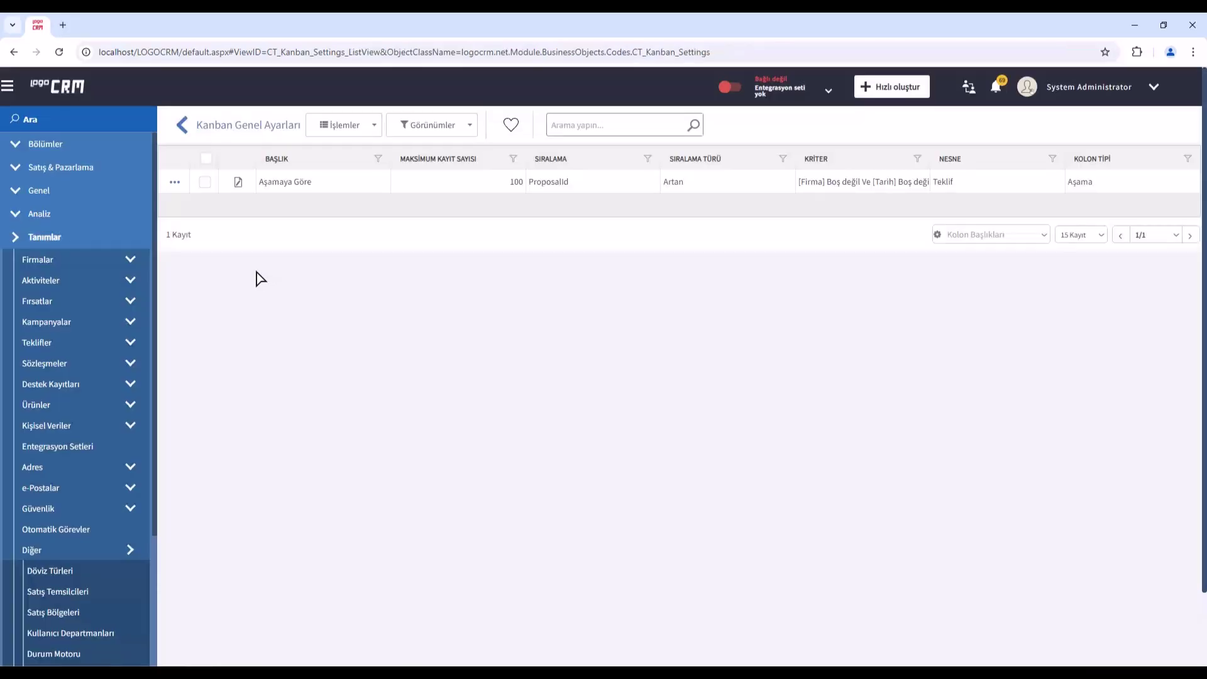
Return to the Teklifler Kanban board and examine the city line on the proposal cards
{"action": "left_click", "coordinate": [70, 170]}
{"action": "left_click", "coordinate": [54, 275]}
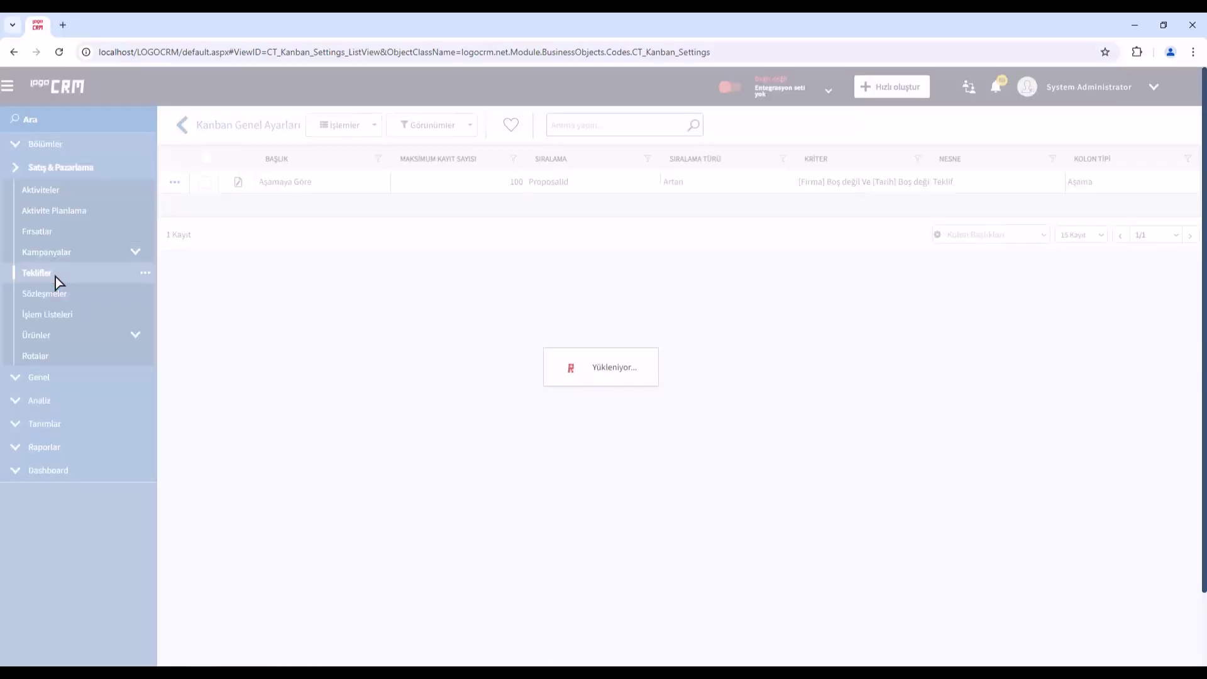
{"action": "left_click_drag", "start_coordinate": [525, 232], "coordinate": [494, 222]}
{"action": "left_click_drag", "start_coordinate": [676, 220], "coordinate": [641, 219]}
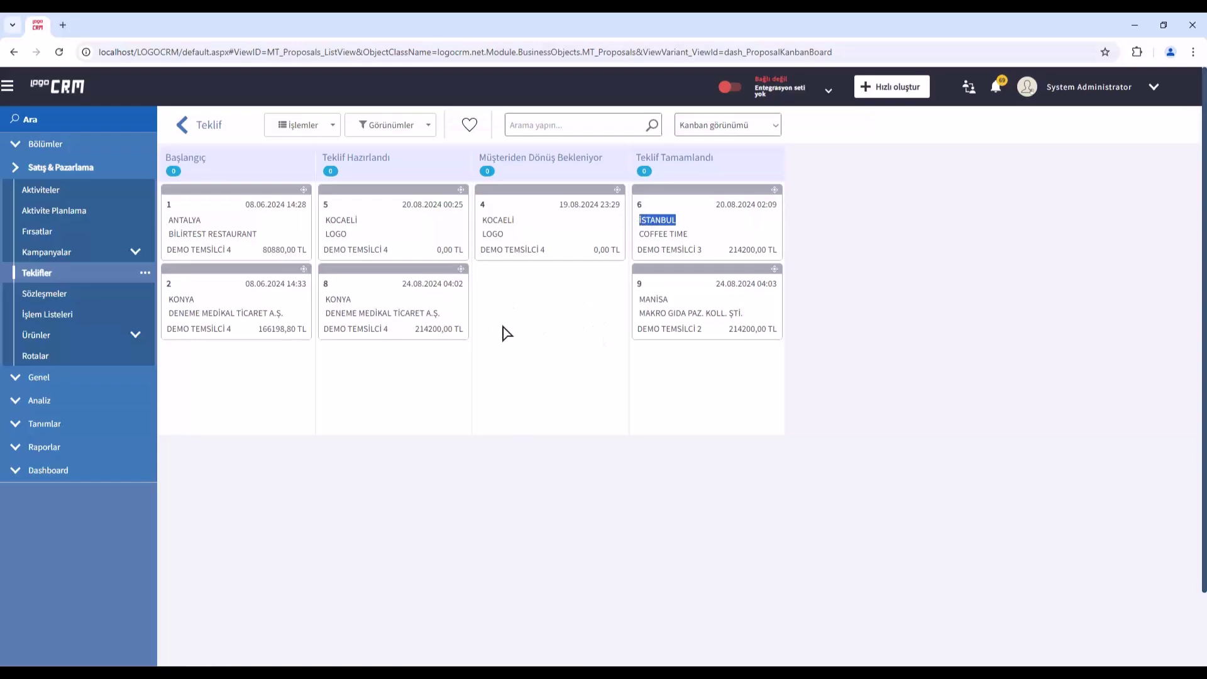